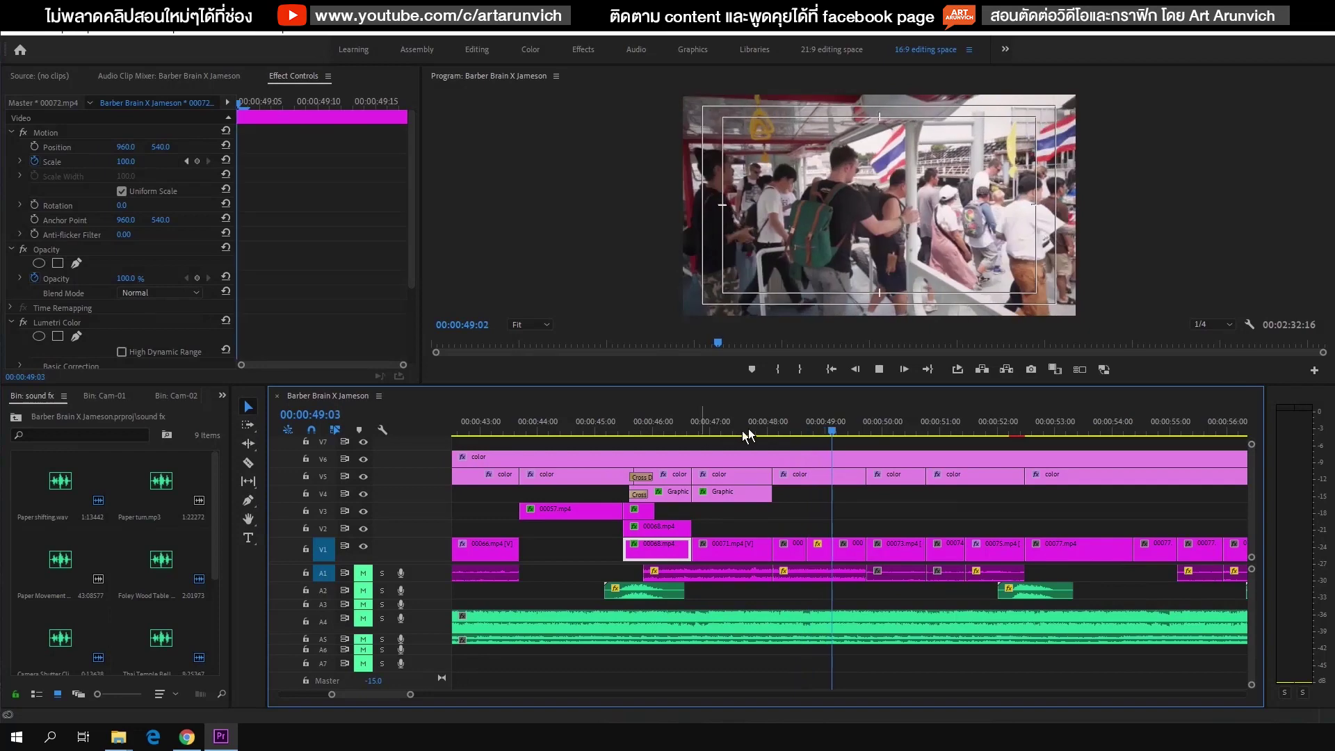
Step: Stop playback and select the Graphic overlay clip on V4
{"action": "left_click", "coordinate": [741, 421]}
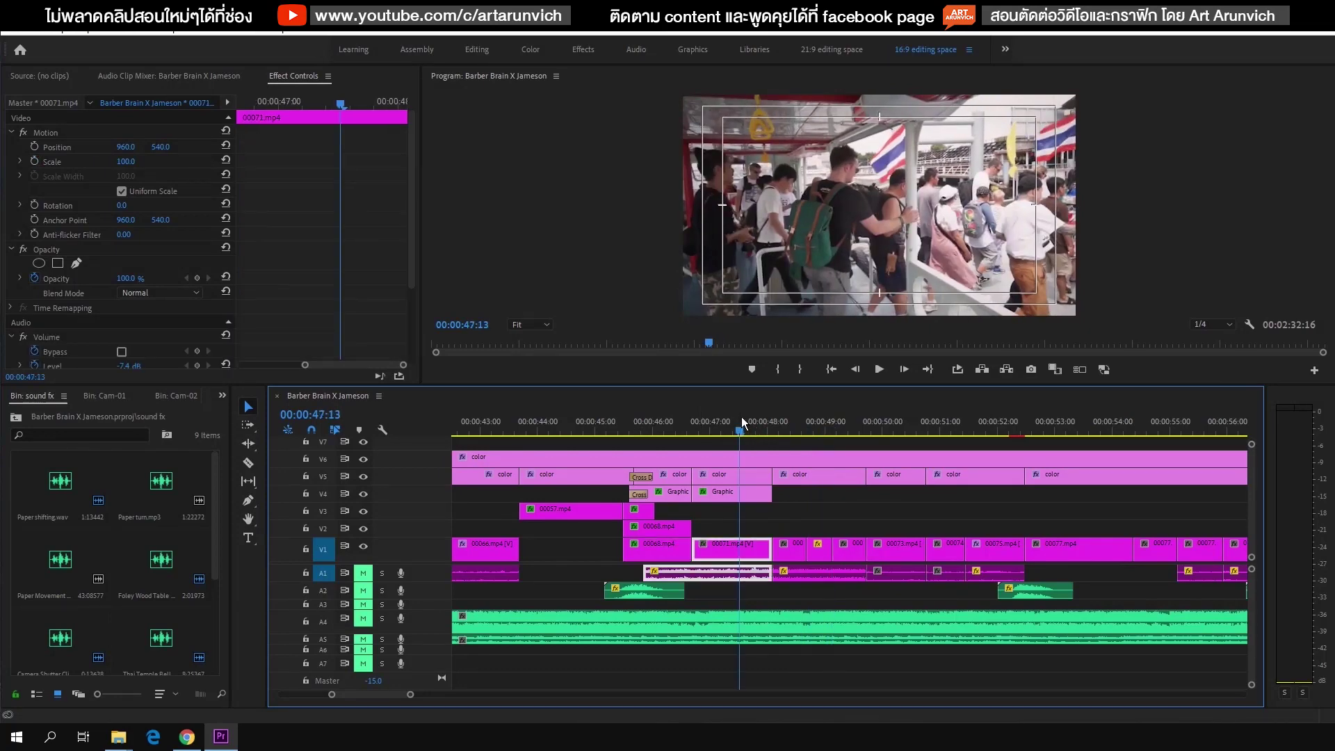
Step: Stop playback at 00:00:47:13 and switch to the channel's Facebook page
{"action": "left_click", "coordinate": [746, 490]}
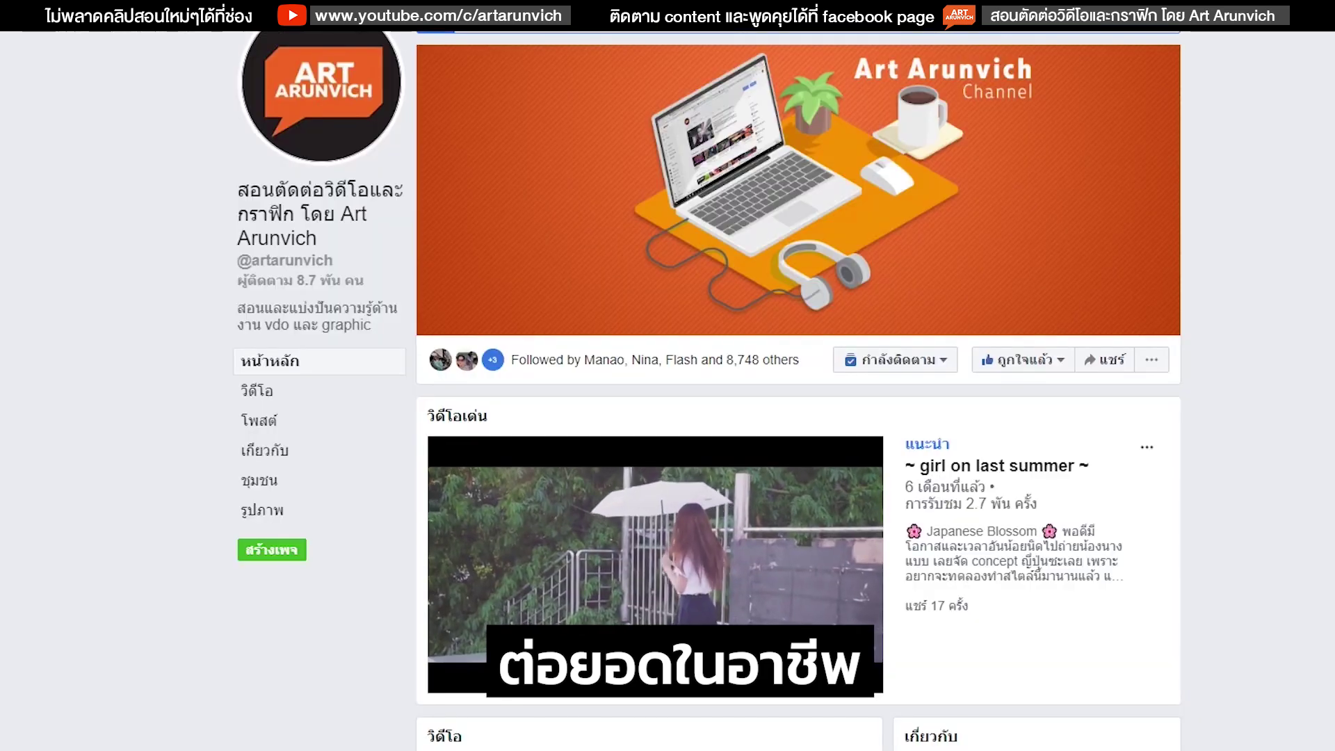
Step: Scroll down the channel's Facebook page past the cover photo to Photos and About
{"action": "scroll", "coordinate": [1326, 479], "scroll_direction": "down", "scroll_amount": 5}
{"action": "scroll", "coordinate": [1326, 479], "scroll_direction": "down", "scroll_amount": 6}
{"action": "scroll", "coordinate": [1326, 479], "scroll_direction": "down", "scroll_amount": 2}
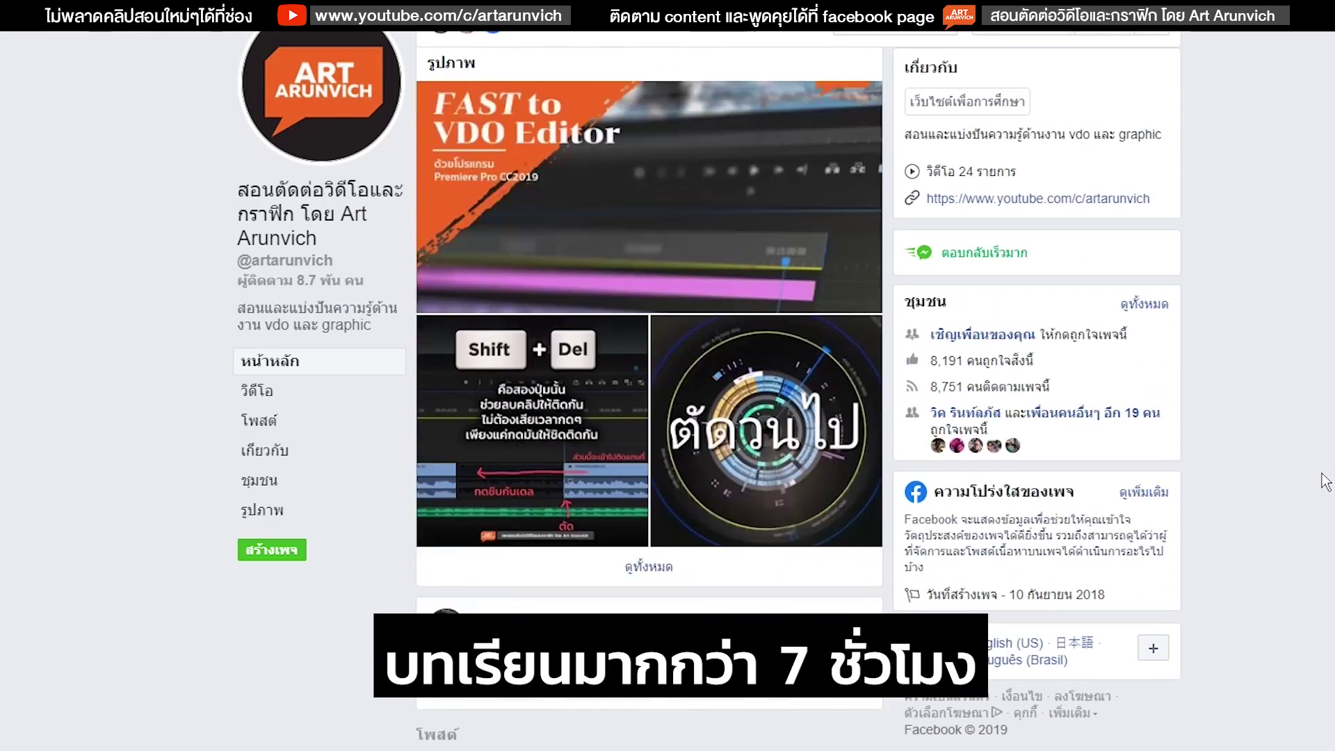
{"action": "scroll", "coordinate": [1326, 480], "scroll_direction": "down", "scroll_amount": 5}
{"action": "scroll", "coordinate": [1326, 479], "scroll_direction": "down", "scroll_amount": 5}
{"action": "scroll", "coordinate": [1326, 479], "scroll_direction": "down", "scroll_amount": 5}
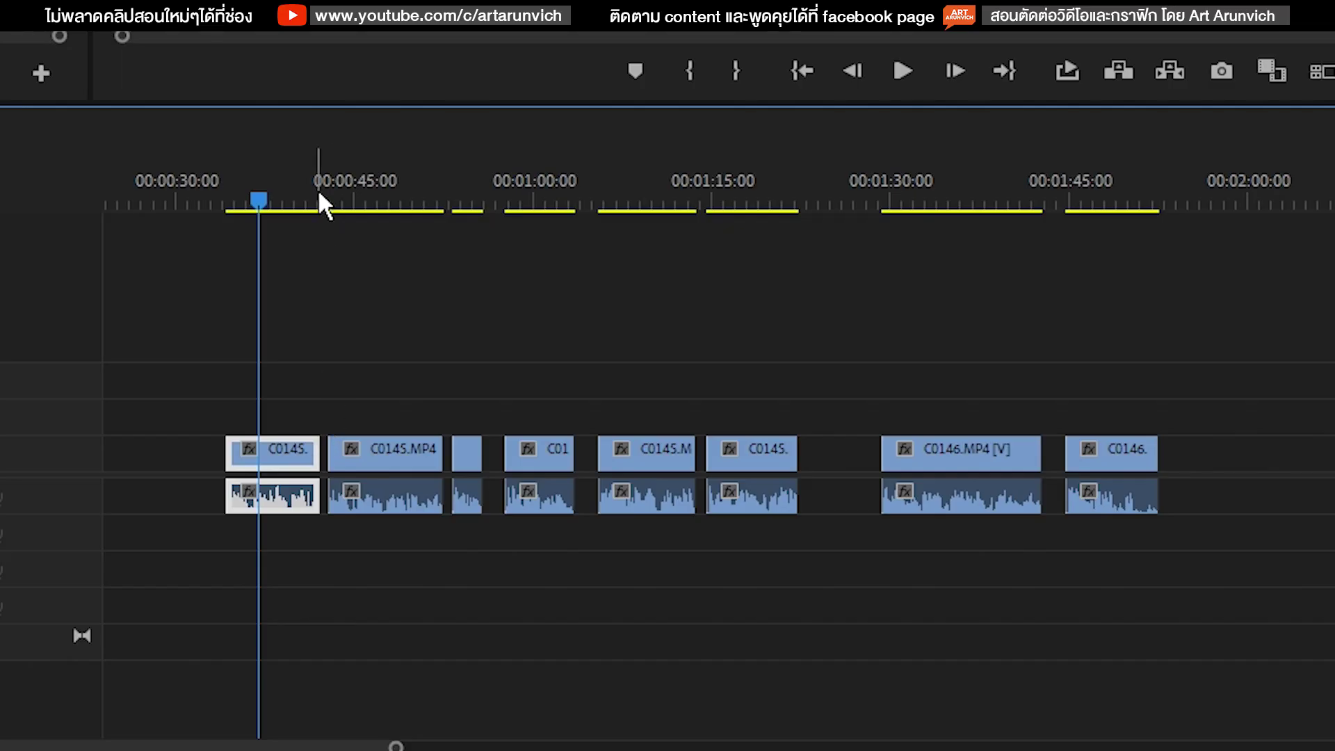
{"action": "left_click", "coordinate": [392, 200]}
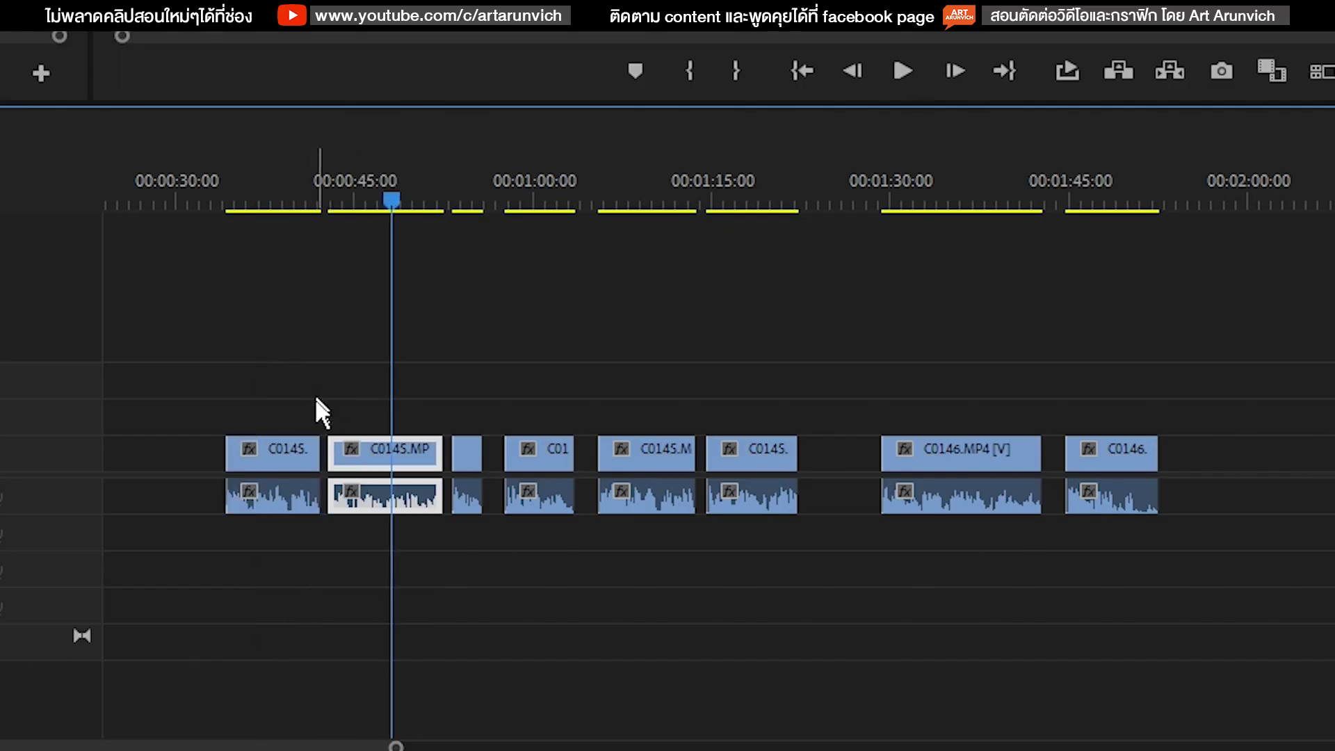
{"action": "left_click", "coordinate": [325, 456]}
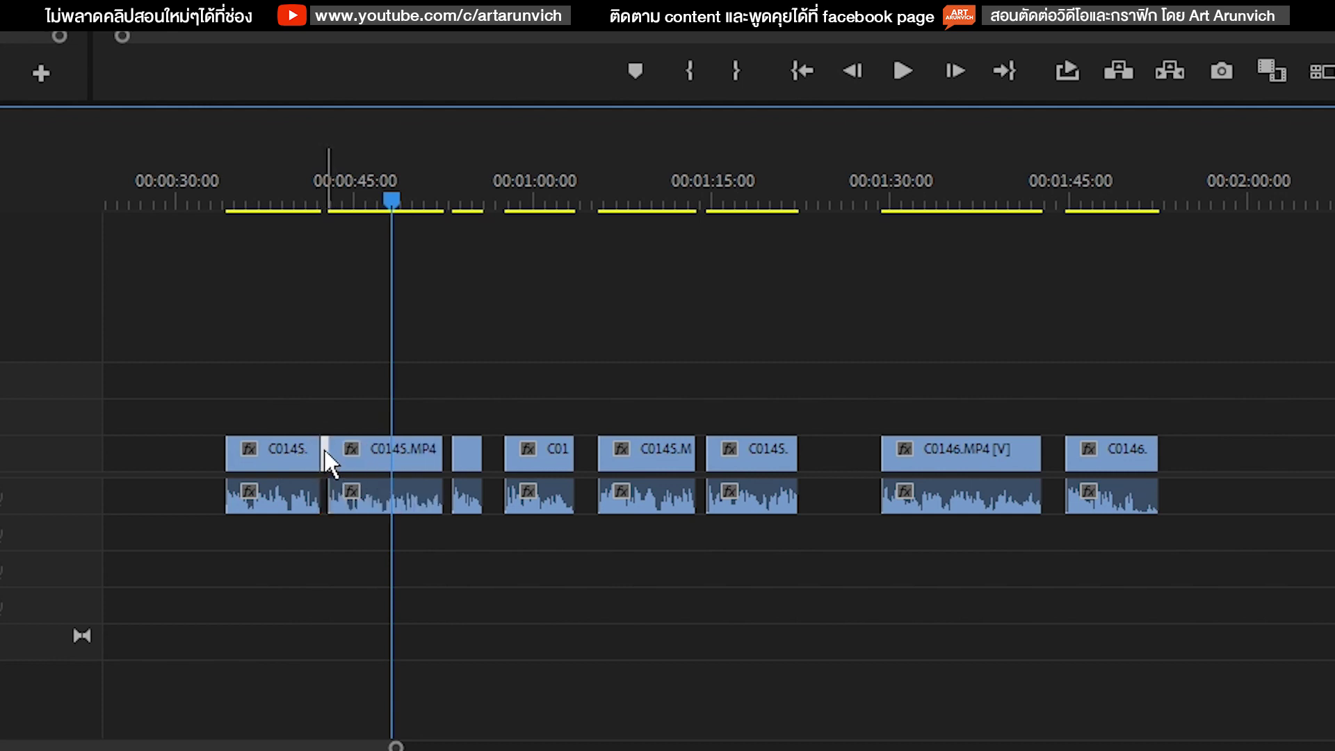
{"action": "key", "text": "Delete"}
{"action": "left_click", "coordinate": [492, 448]}
{"action": "key", "text": "Delete"}
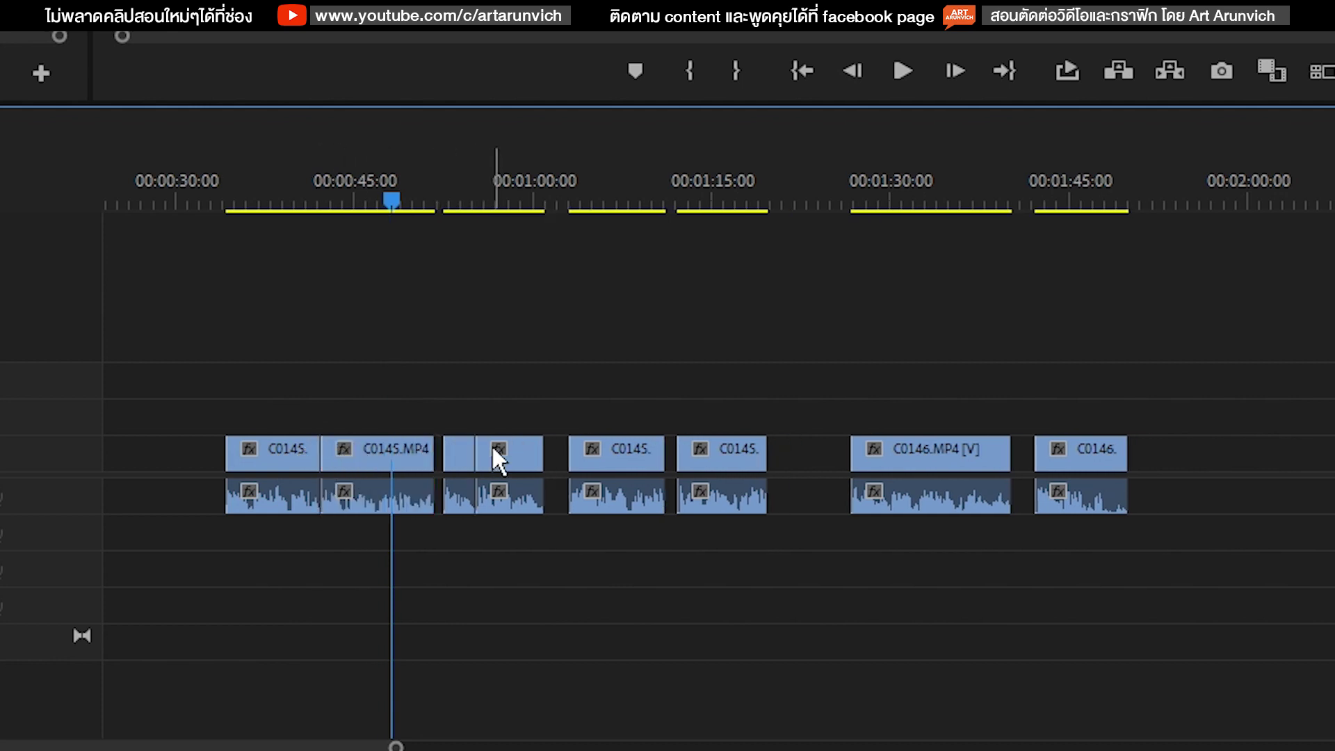
{"action": "left_click_drag", "start_coordinate": [605, 466], "coordinate": [580, 467]}
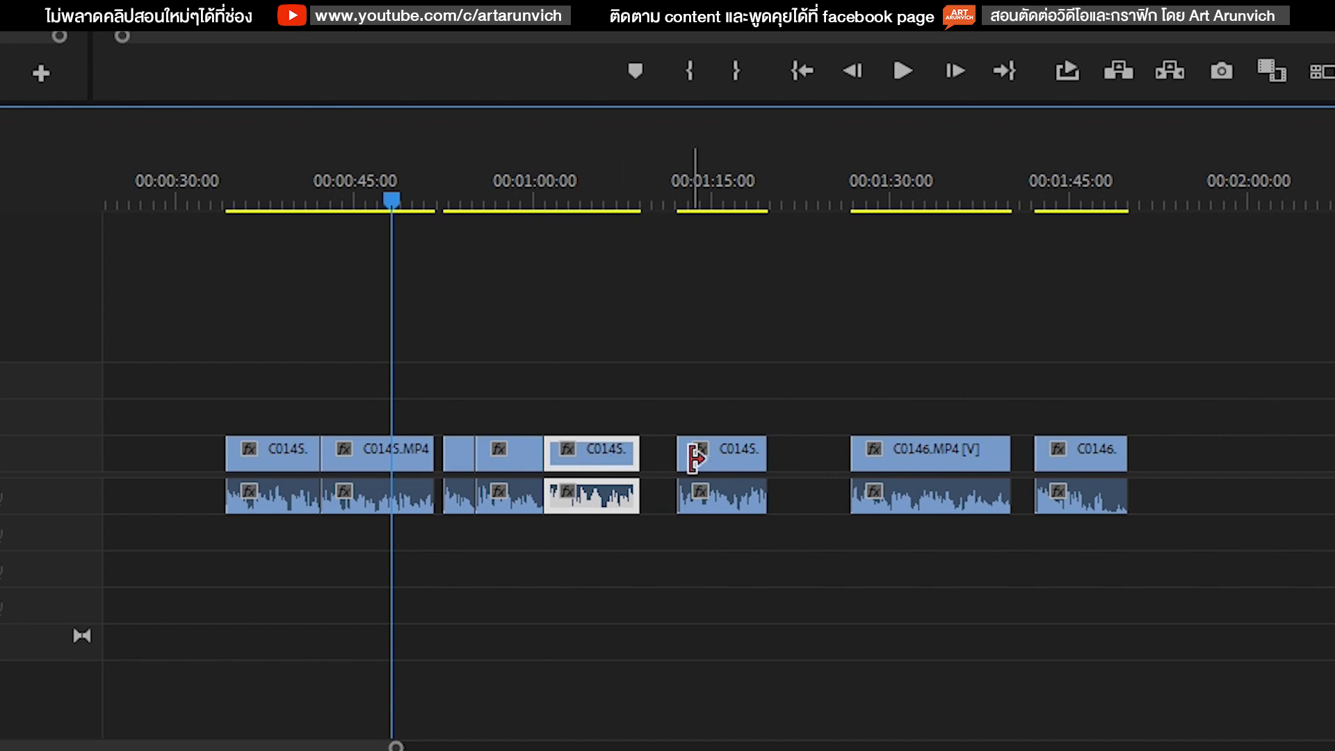
{"action": "left_click_drag", "start_coordinate": [694, 459], "coordinate": [668, 459]}
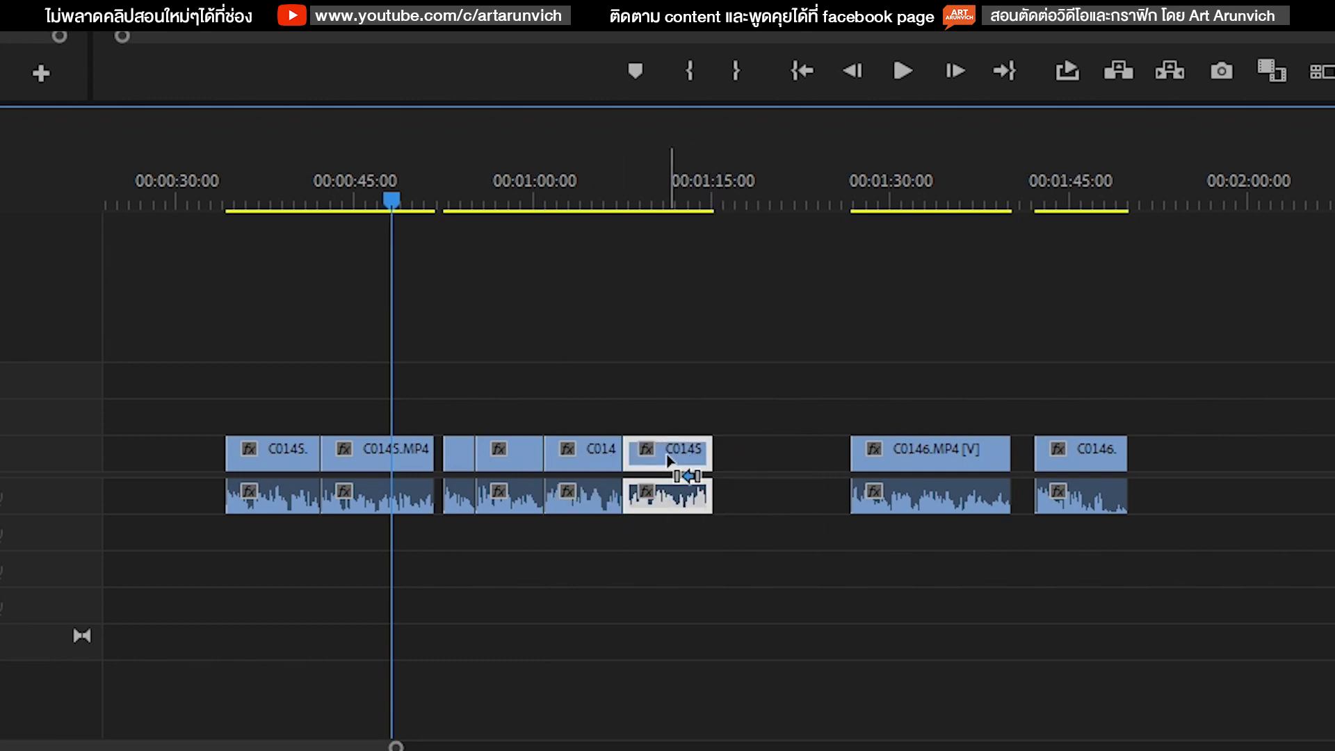
{"action": "key", "text": "ctrl+z"}
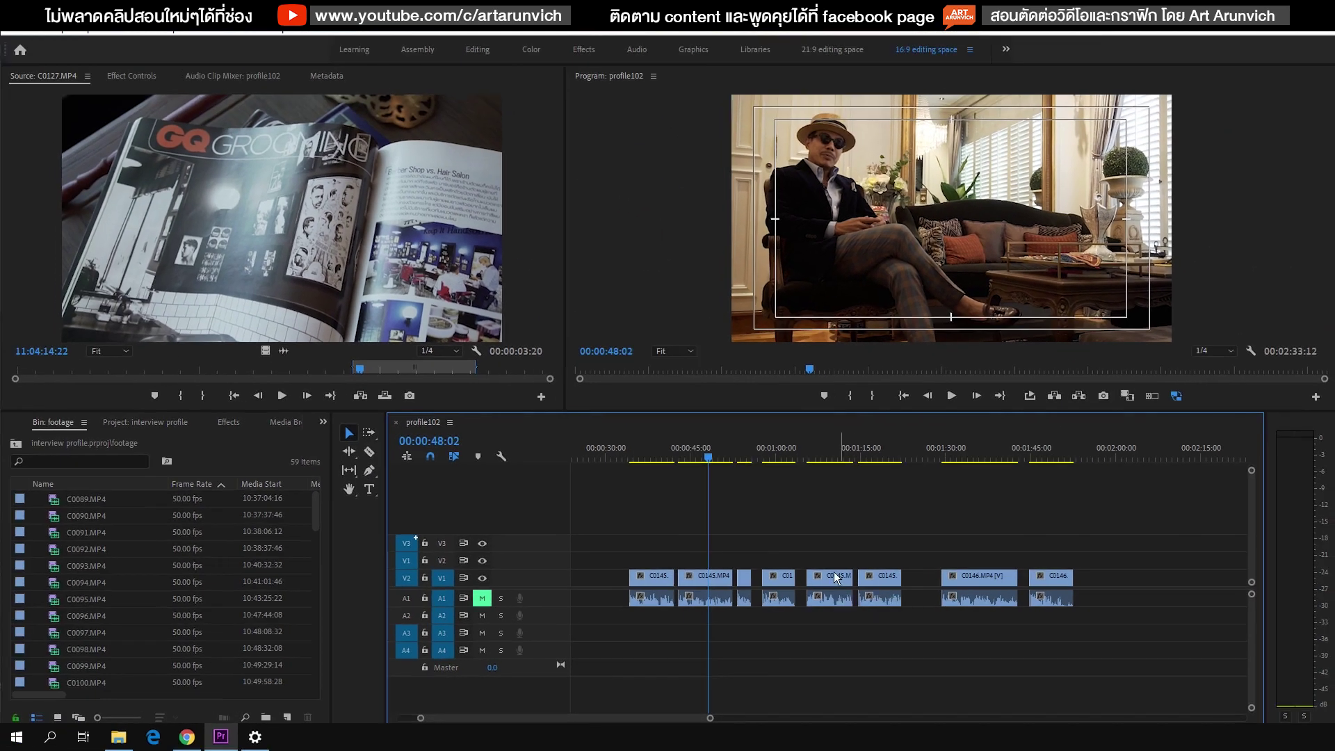
Step: Zoom out to see the whole profile102 timeline and select all its clips for Close Gap
{"action": "key", "text": "minus"}
{"action": "key", "text": "minus"}
{"action": "key", "text": "minus"}
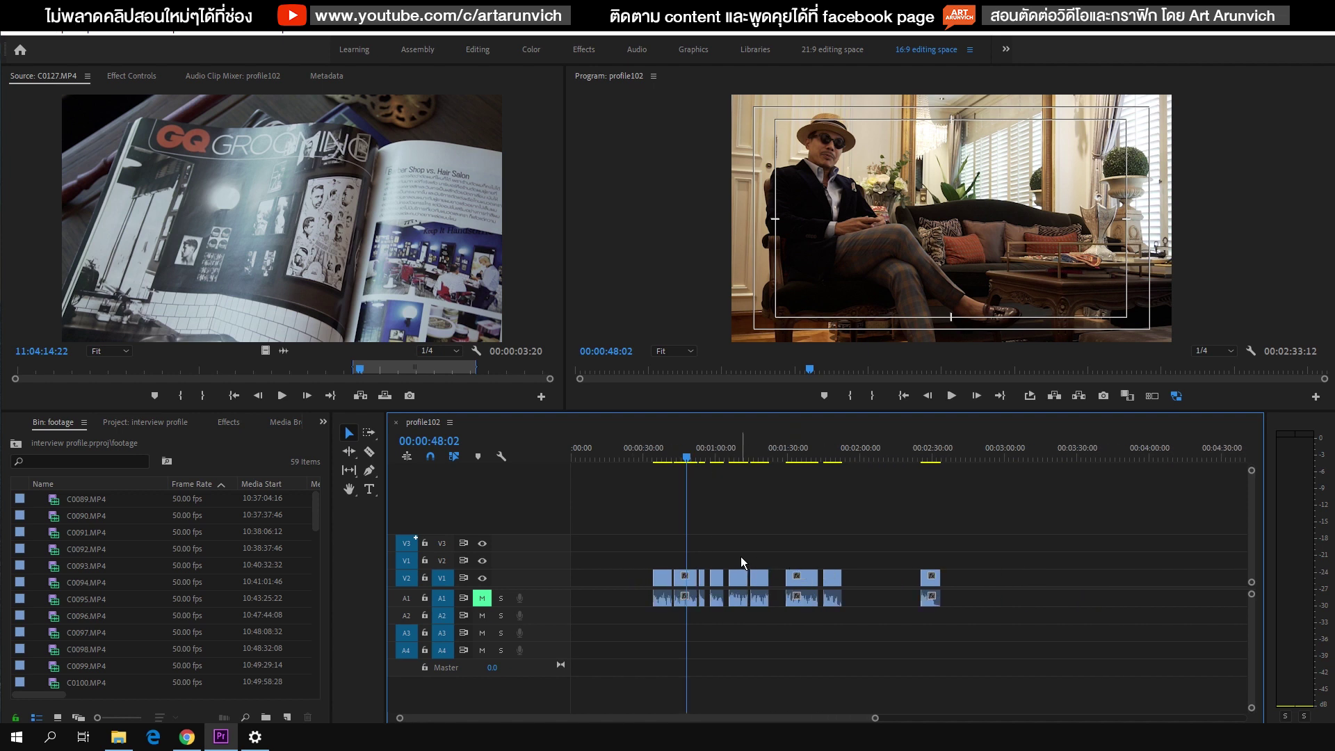
{"action": "key", "text": "minus"}
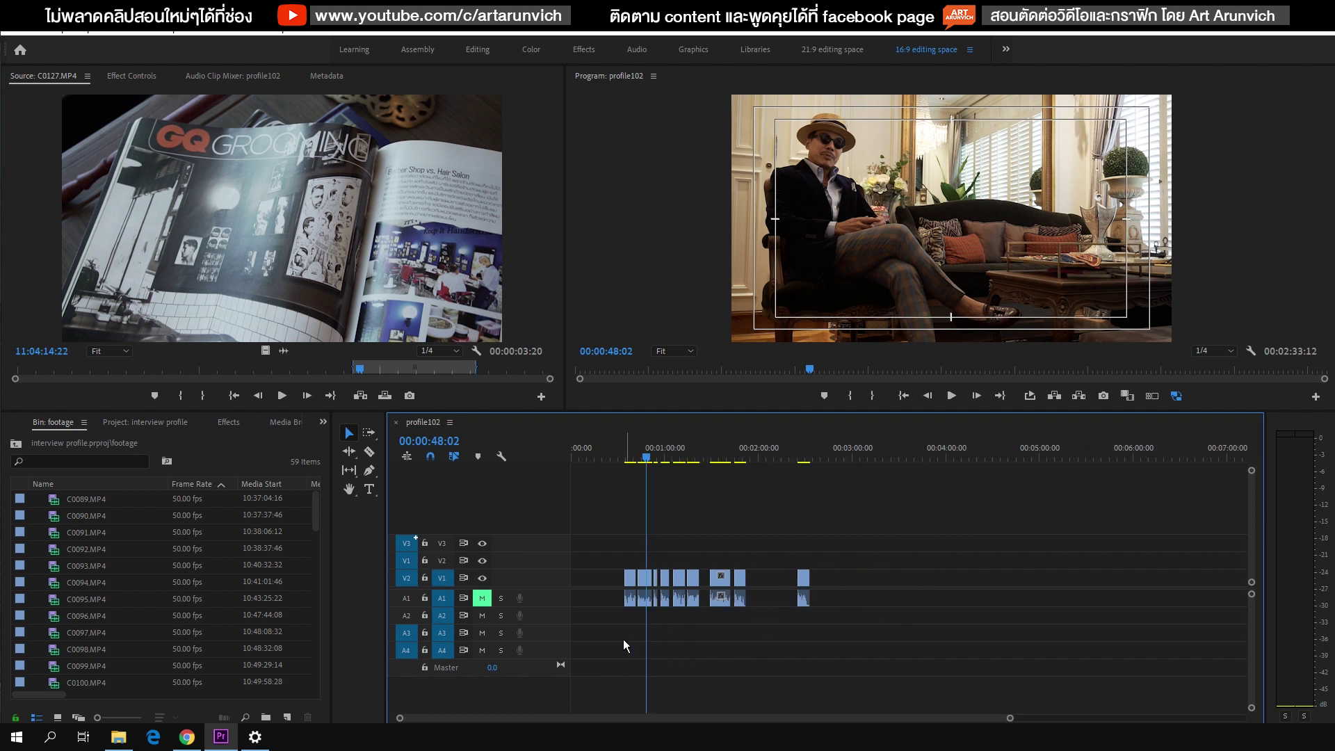
{"action": "key", "text": "equal"}
{"action": "left_click_drag", "start_coordinate": [1047, 617], "coordinate": [615, 565]}
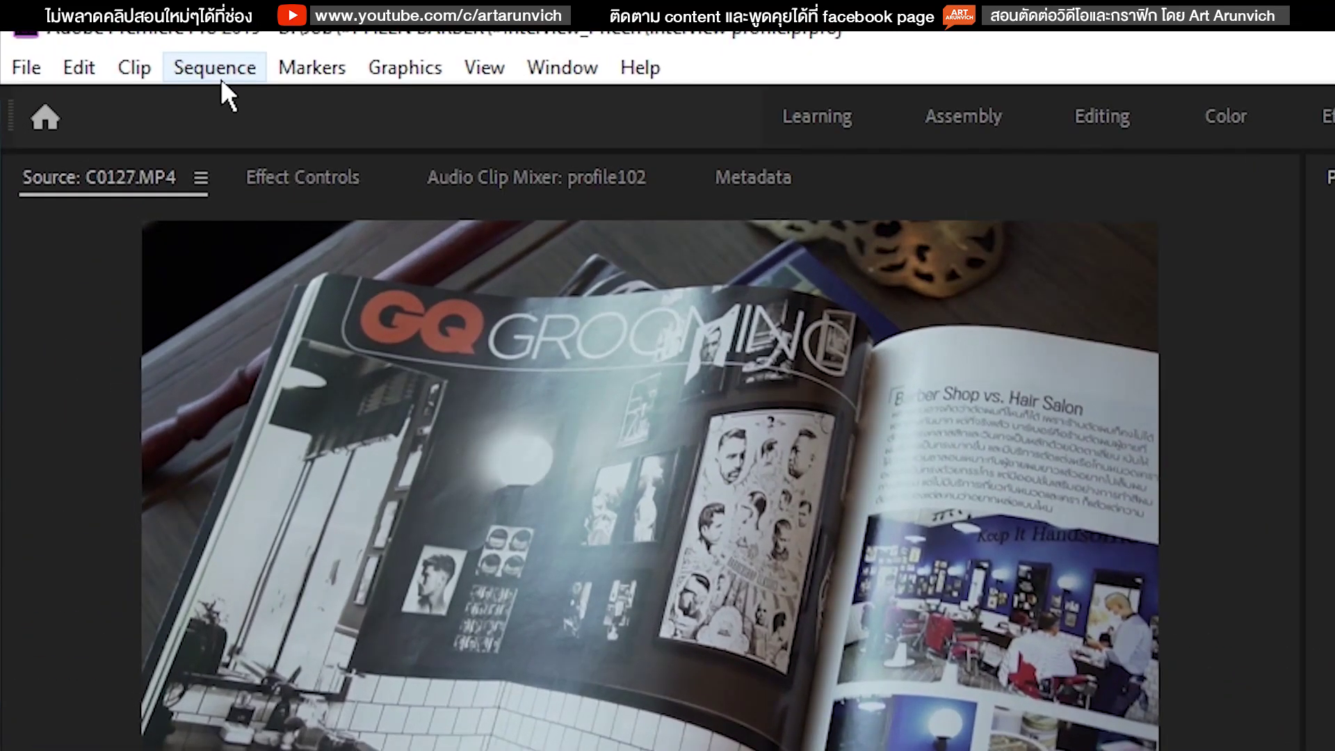
{"action": "left_click", "coordinate": [96, 32]}
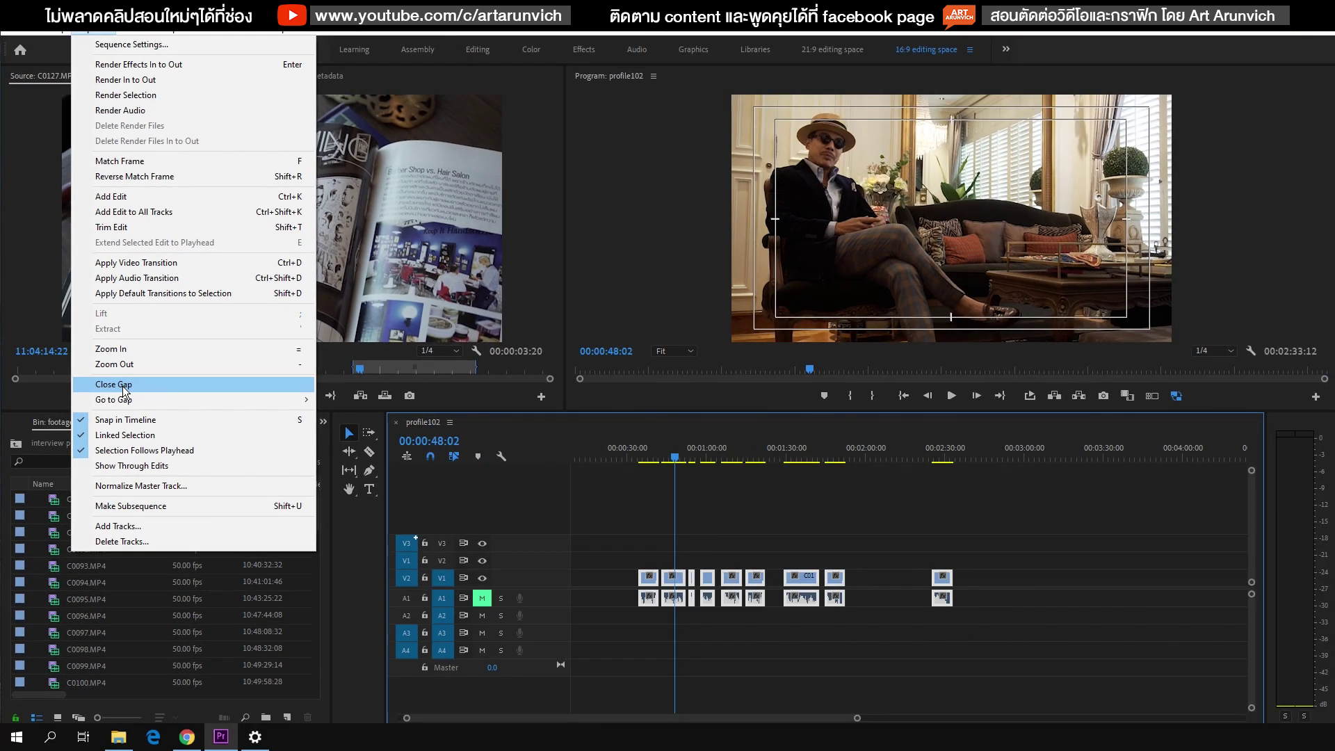
Step: Close all gaps in the sequence, then undo it to restore them
{"action": "left_click", "coordinate": [122, 386]}
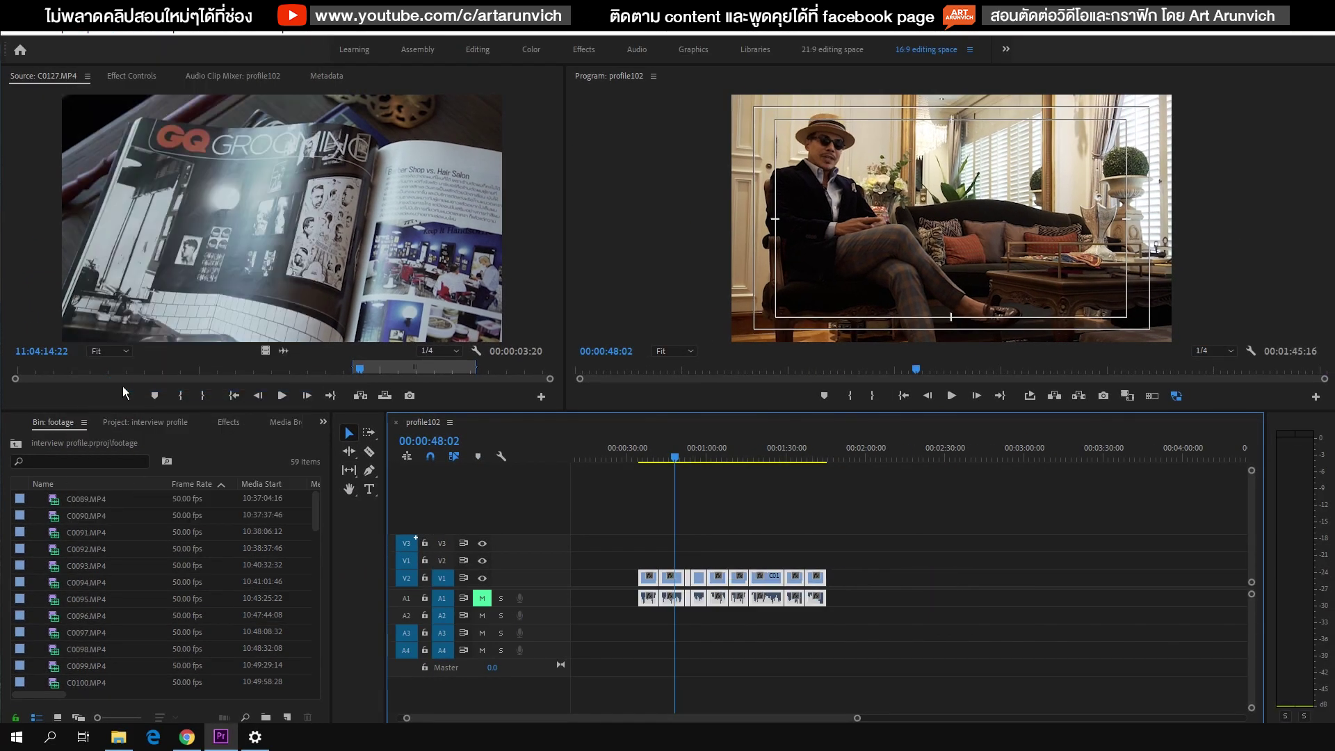
{"action": "scroll", "coordinate": [661, 587], "scroll_direction": "up", "scroll_amount": 3}
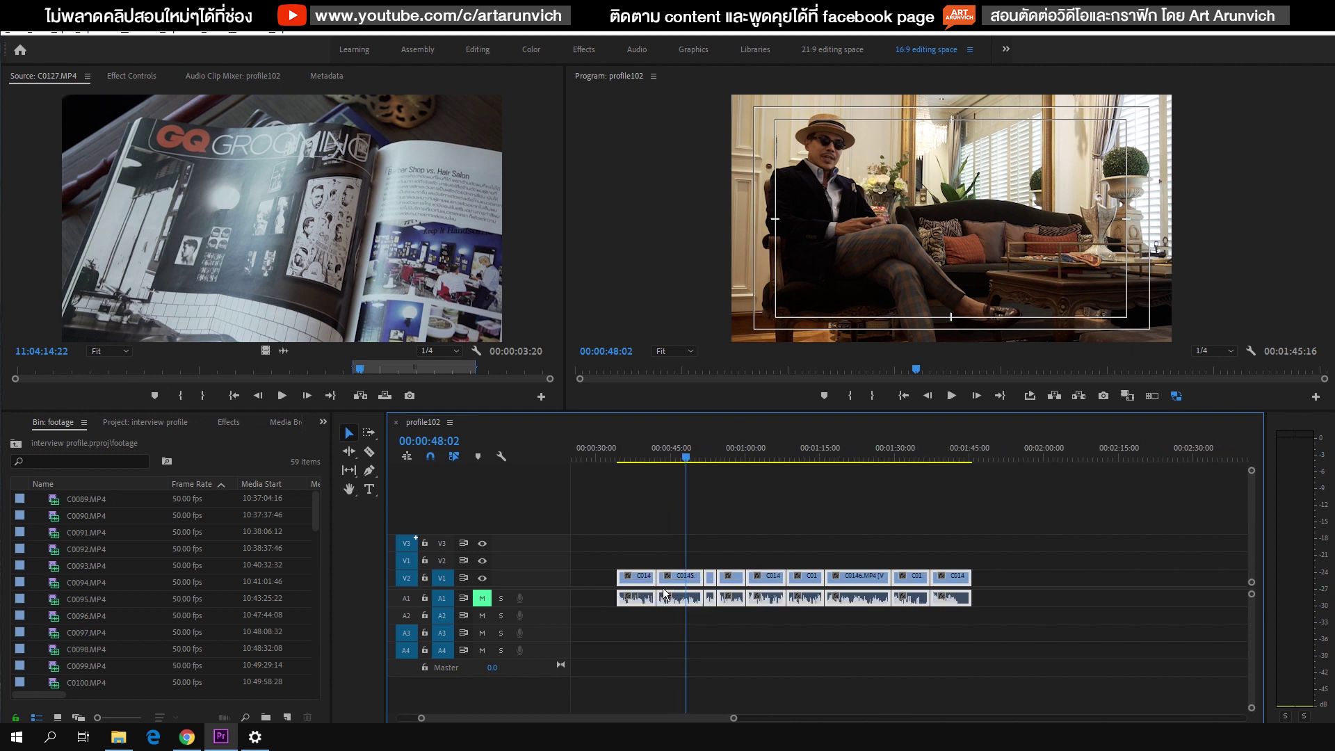
{"action": "left_click_drag", "start_coordinate": [710, 453], "coordinate": [699, 456]}
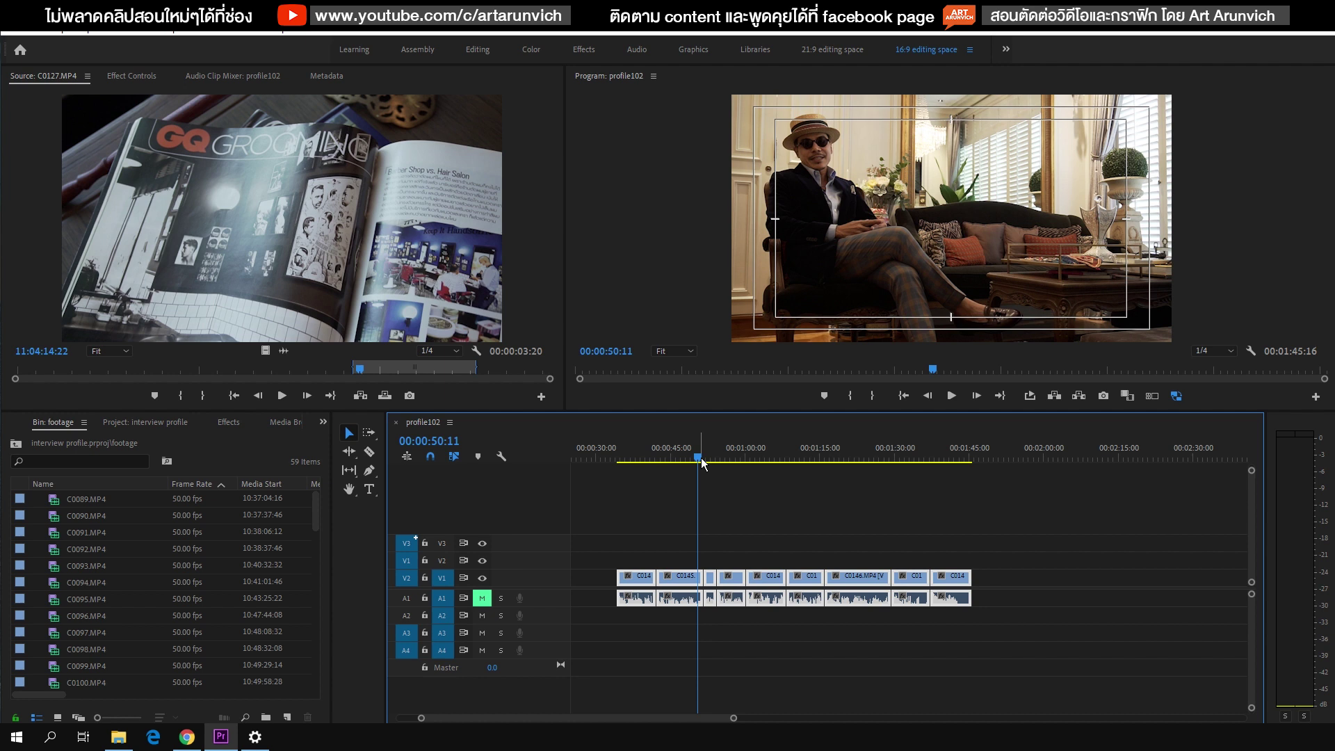
{"action": "key", "text": "ctrl+z"}
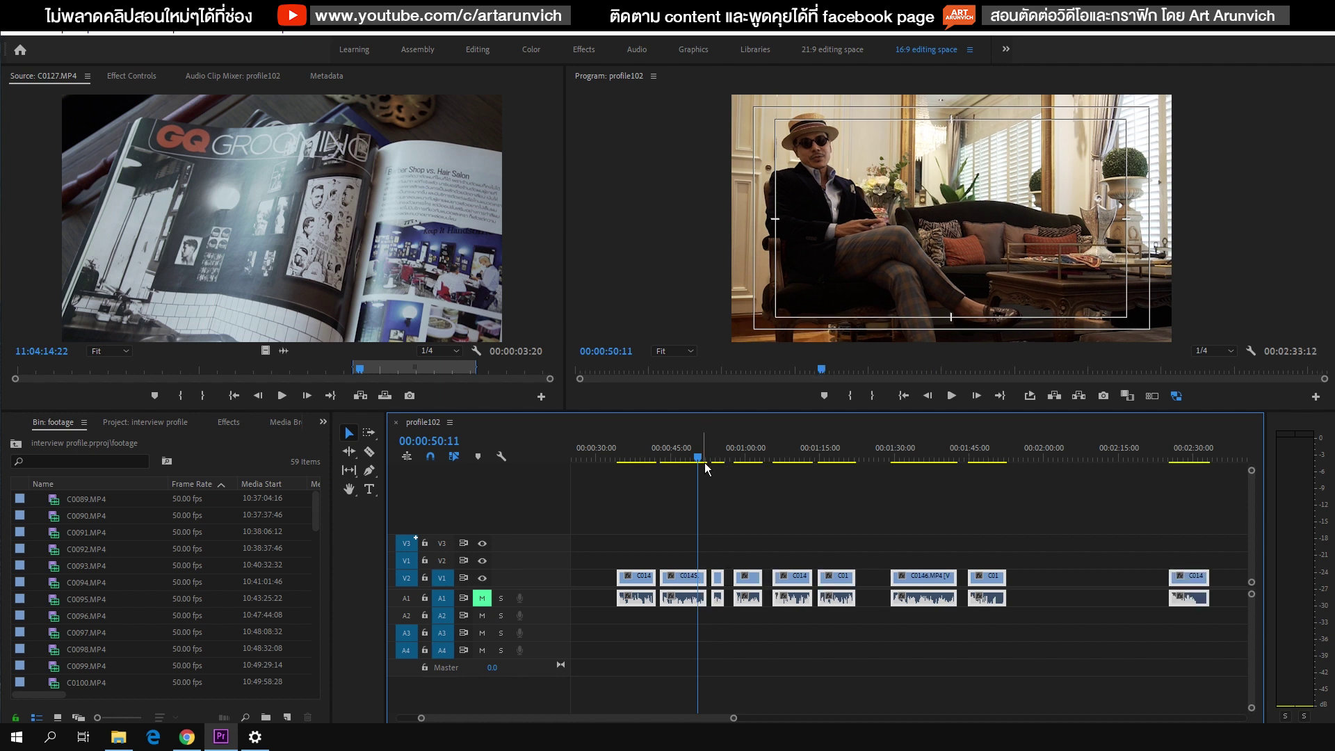
{"action": "key", "text": "ctrl+z"}
Step: Close the gaps between only the middle clips (1:10–1:50), then undo that too
{"action": "scroll", "coordinate": [770, 541], "scroll_direction": "down", "scroll_amount": 1}
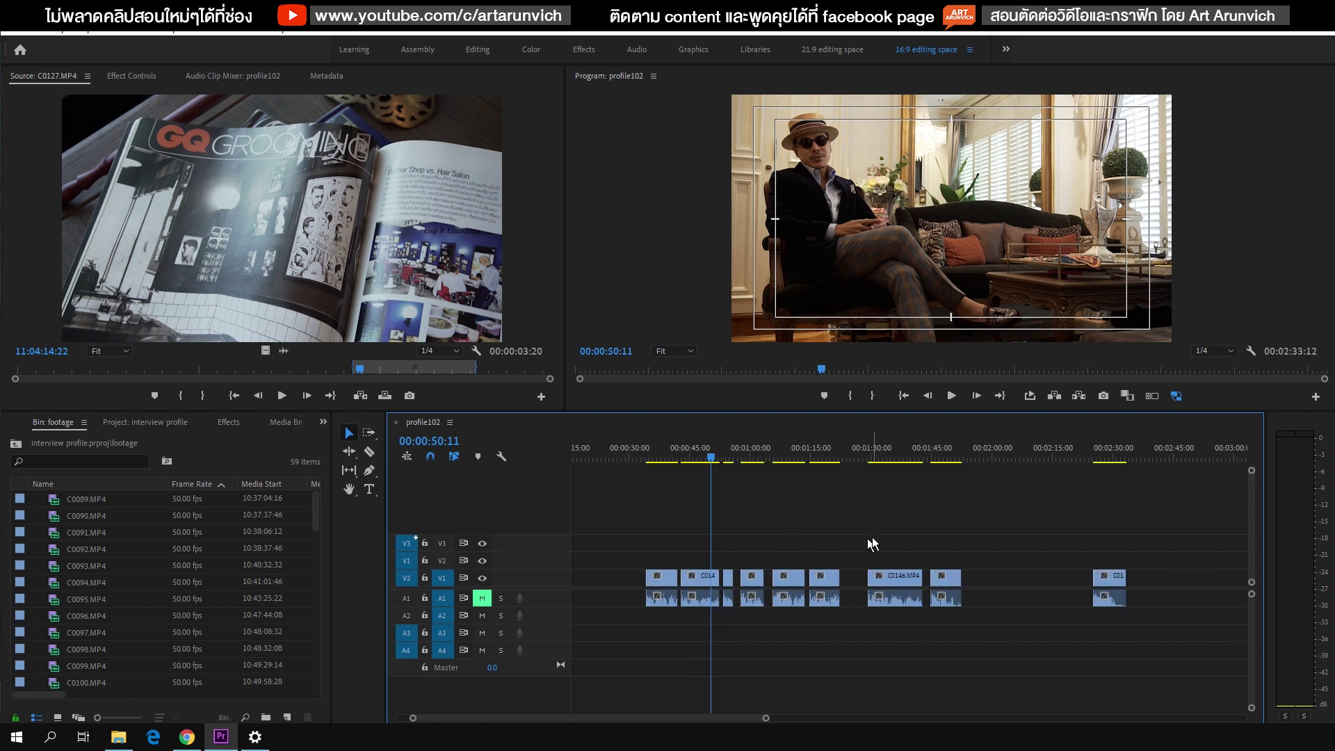
{"action": "left_click_drag", "start_coordinate": [961, 552], "coordinate": [797, 610]}
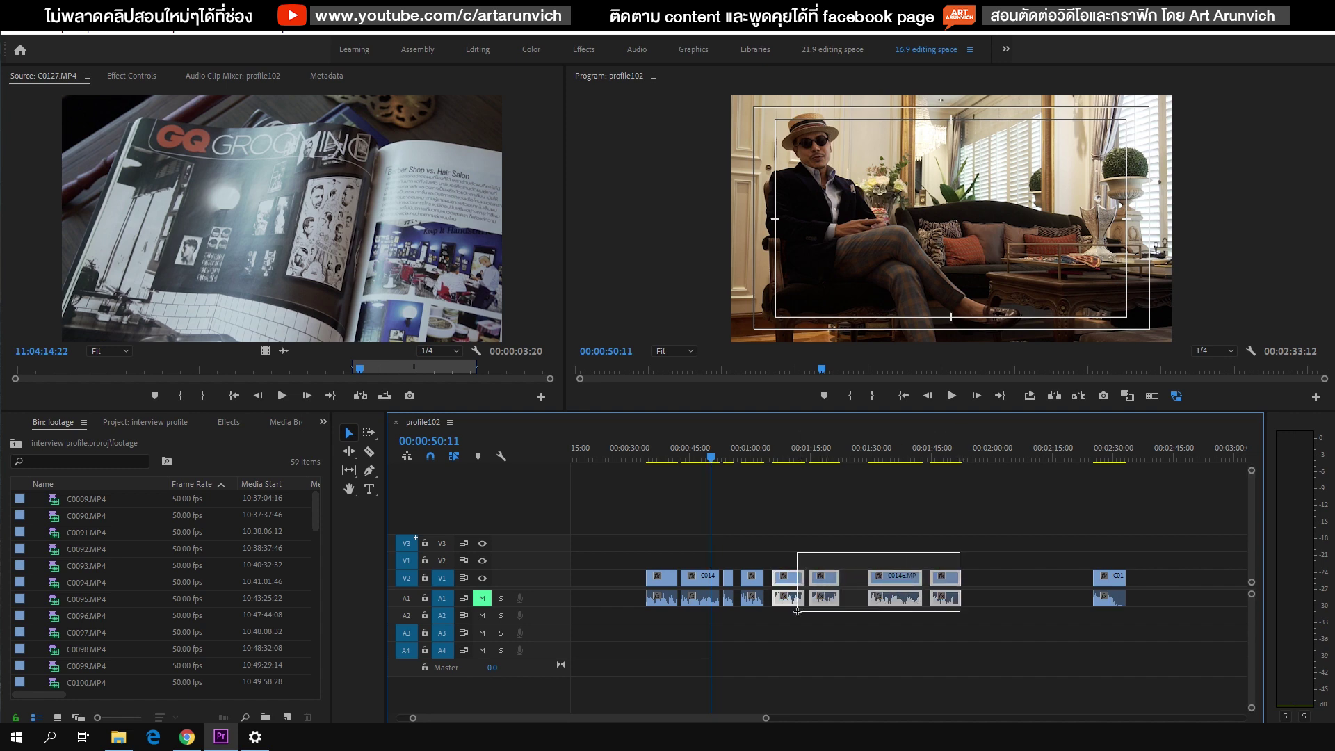
{"action": "left_click_drag", "start_coordinate": [801, 545], "coordinate": [942, 617]}
{"action": "left_click", "coordinate": [94, 35]}
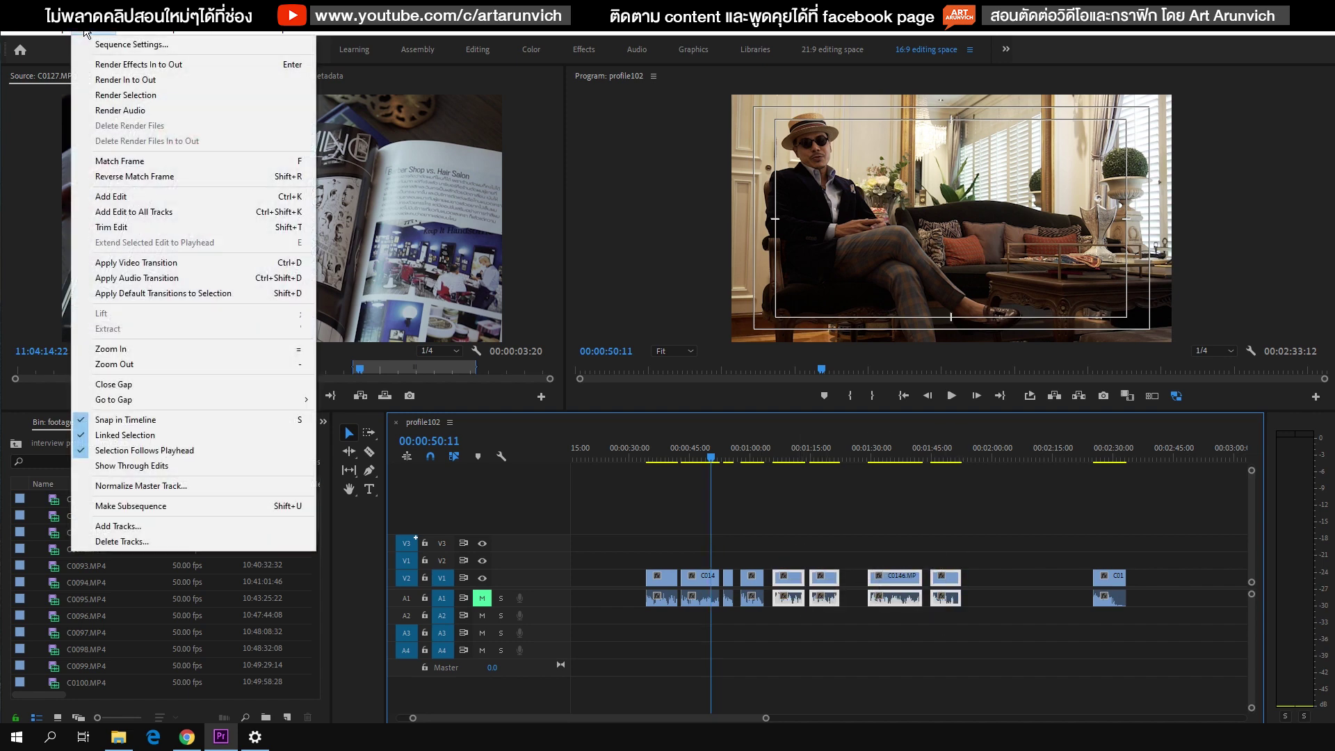
{"action": "left_click", "coordinate": [128, 384]}
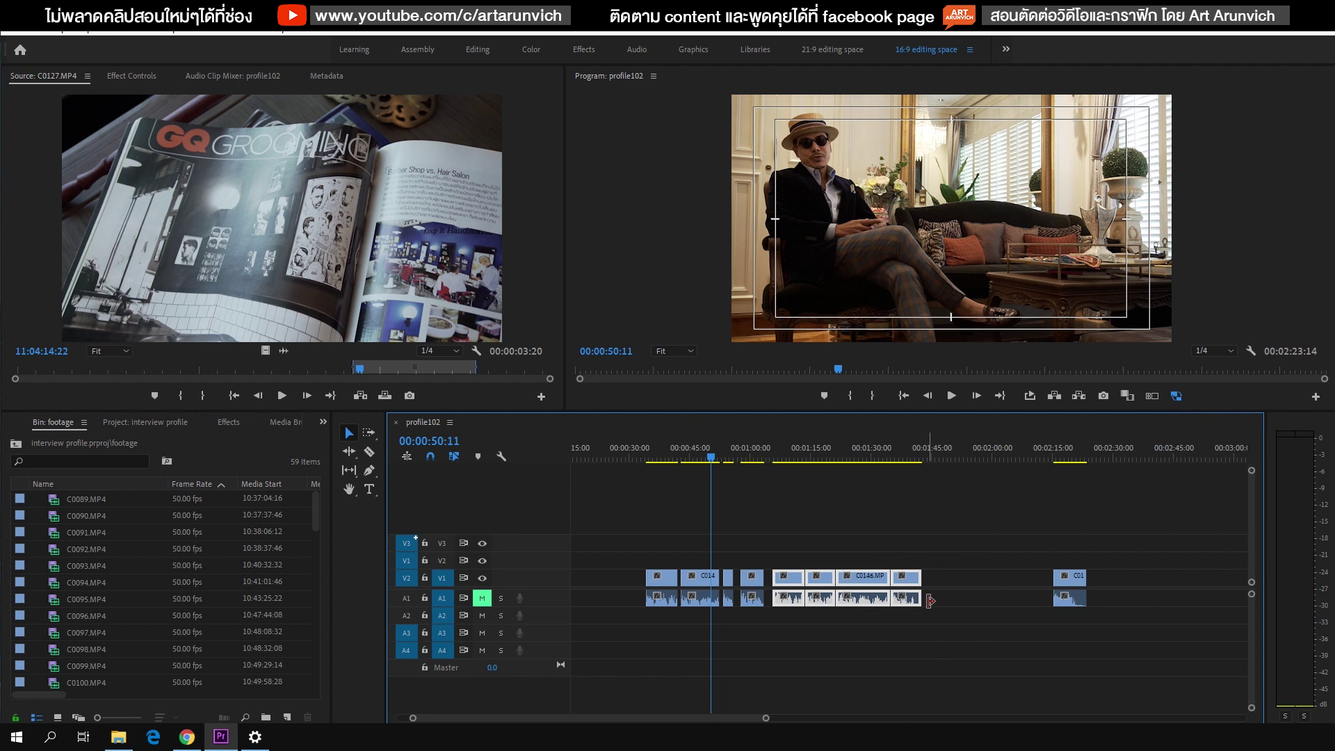
{"action": "key", "text": "ctrl+z"}
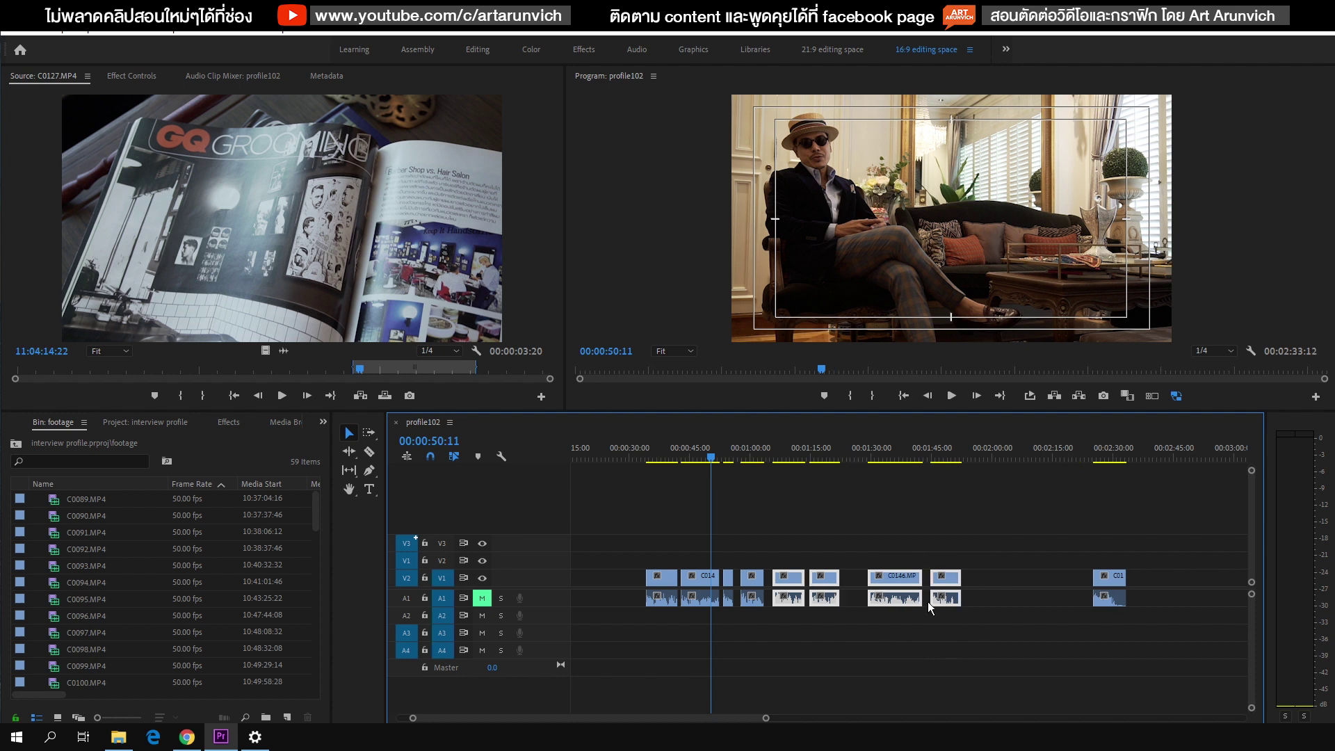
Step: Add the C012 clip to V2 as an overlay near 00:00:42:02 and trim its end shorter
{"action": "left_click", "coordinate": [727, 553]}
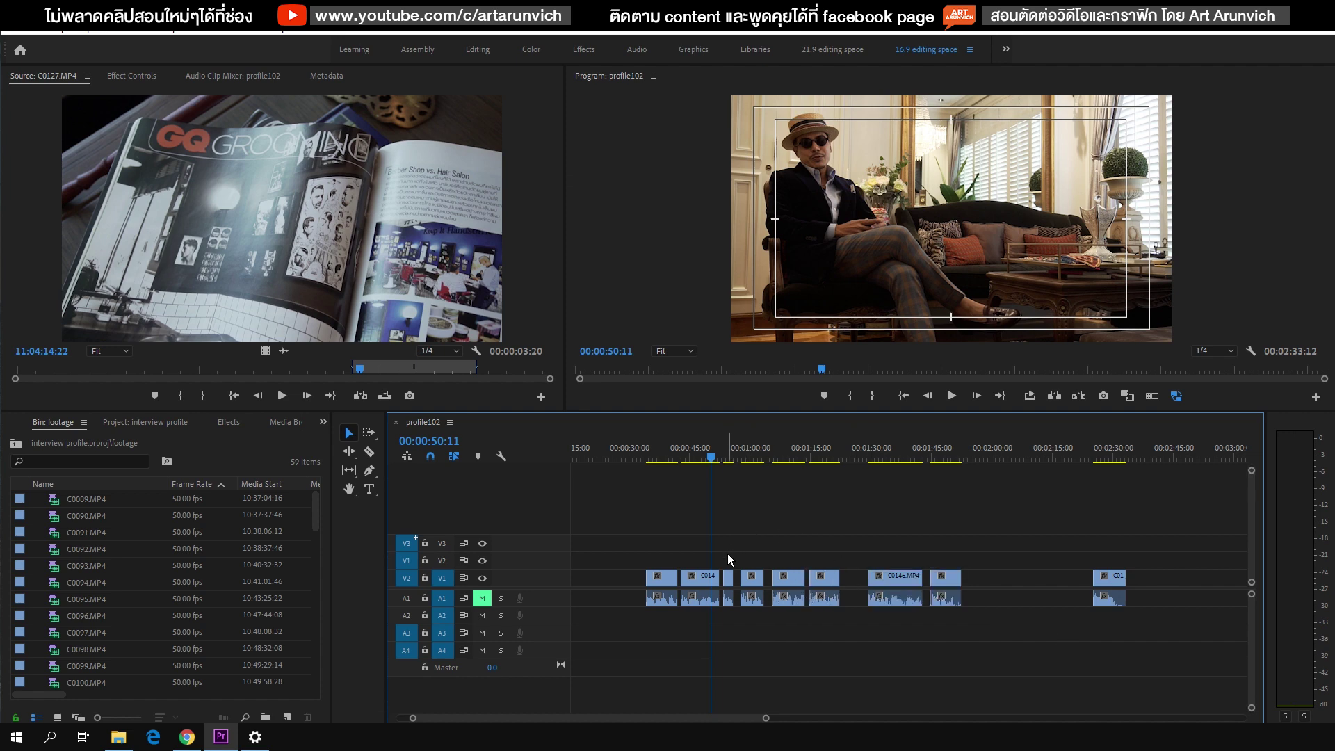
{"action": "mouse_move", "coordinate": [261, 353]}
{"action": "left_mouse_down"}
{"action": "mouse_move", "coordinate": [684, 560]}
{"action": "mouse_move", "coordinate": [707, 559]}
{"action": "left_mouse_up"}
{"action": "key", "text": "="}
{"action": "key", "text": "="}
{"action": "left_click", "coordinate": [690, 455]}
{"action": "key", "text": "space"}
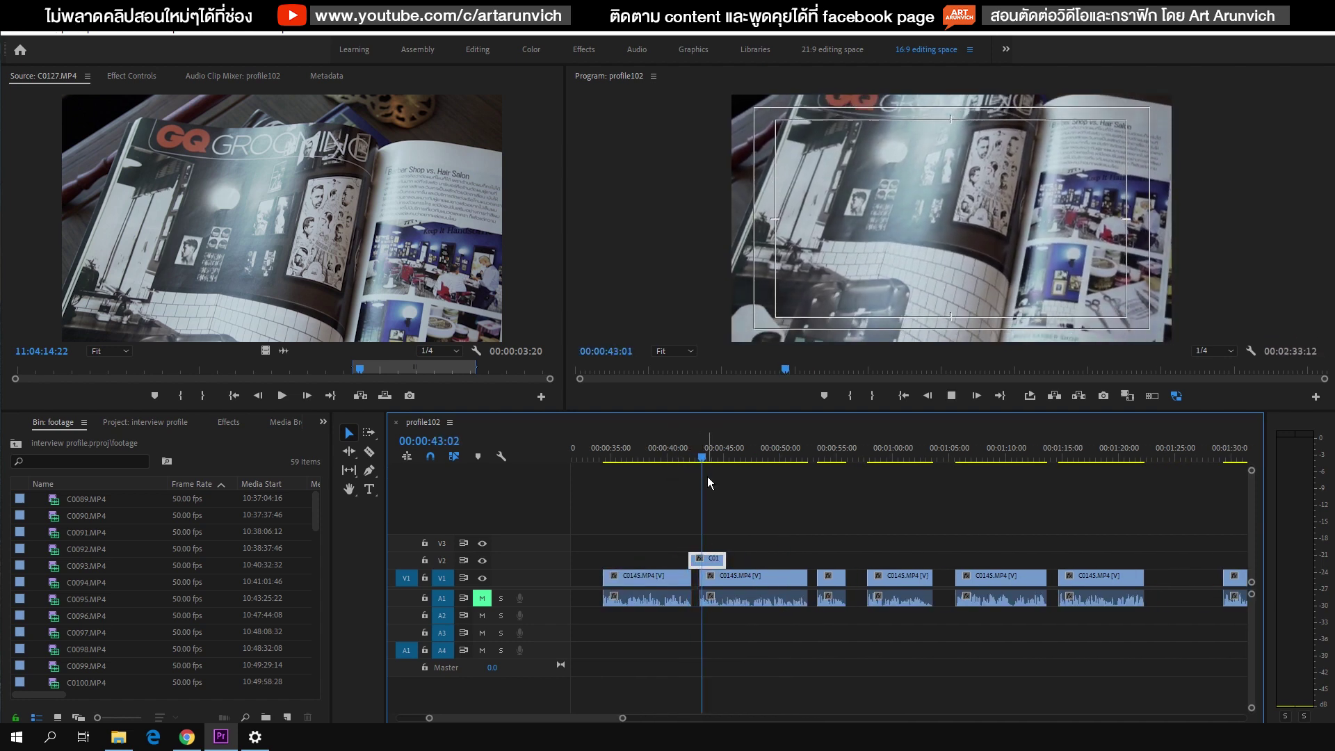
{"action": "key", "text": "d"}
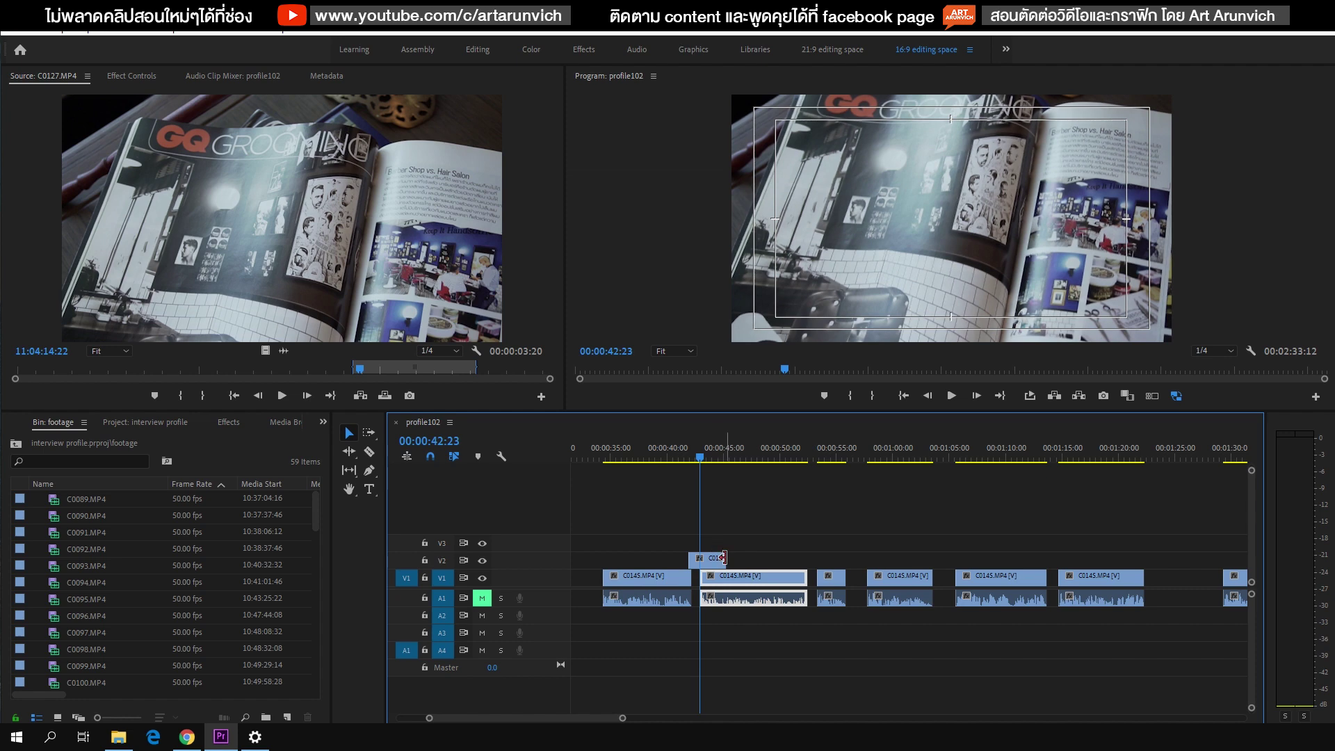
{"action": "left_click_drag", "start_coordinate": [724, 559], "coordinate": [709, 559]}
Step: Move the small V2 overlay later in the timeline
{"action": "key", "text": "minus"}
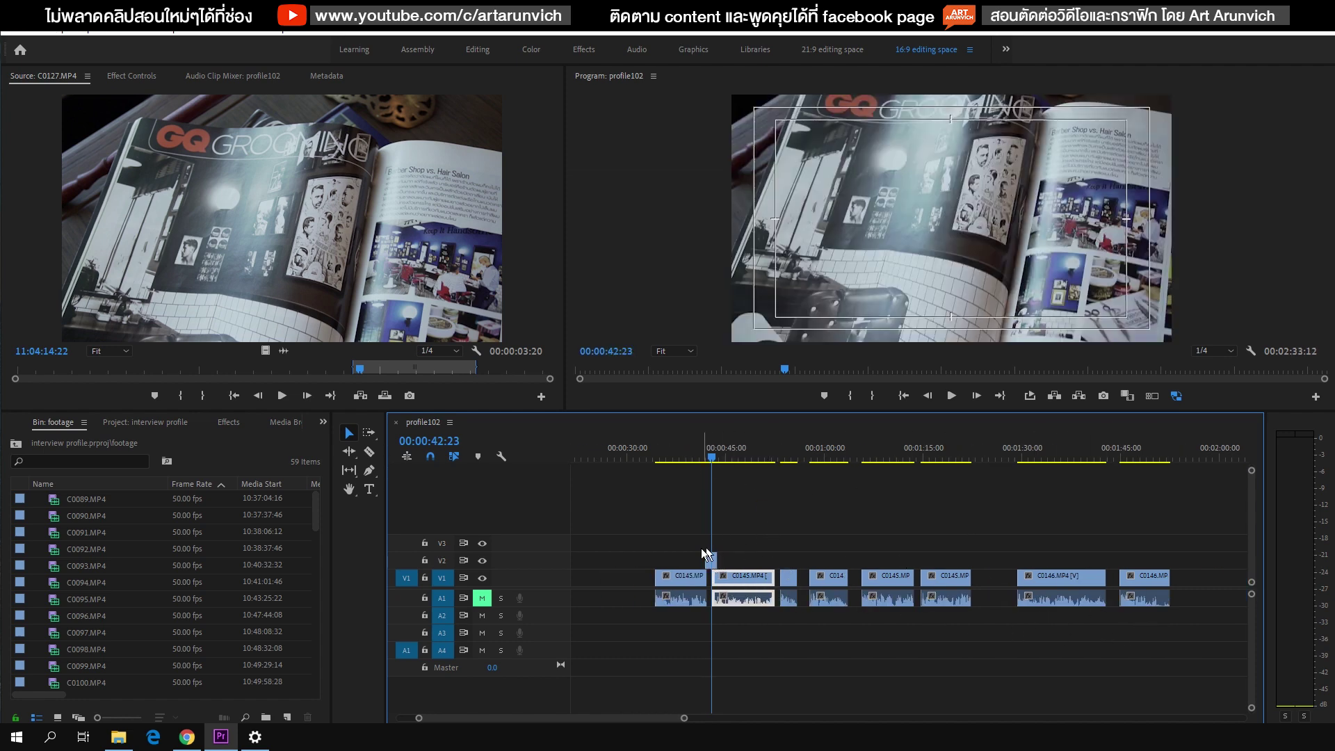
{"action": "key", "text": "minus"}
{"action": "left_click_drag", "start_coordinate": [699, 560], "coordinate": [795, 557]}
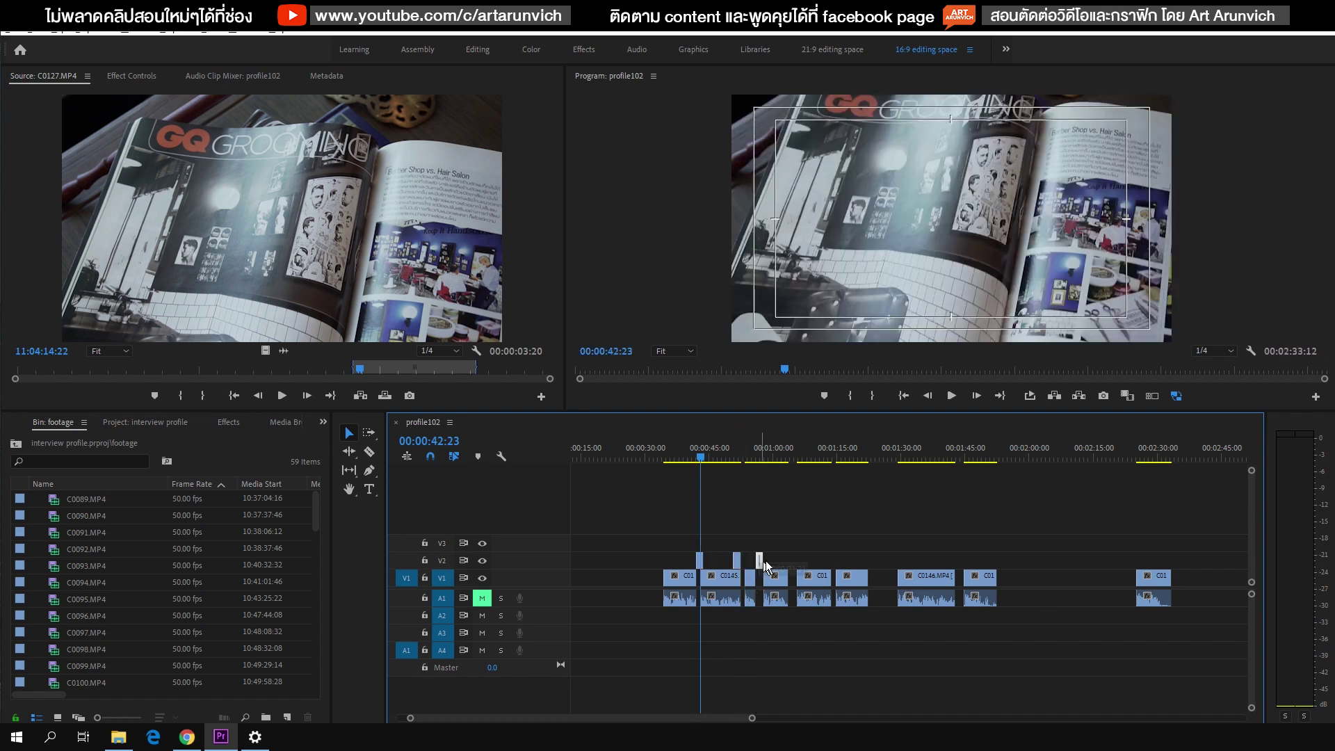
{"action": "left_click", "coordinate": [791, 557]}
Step: Close the gaps across the selected V2, V1 and A1 clips, making the sequence 01:48:05
{"action": "left_click_drag", "start_coordinate": [1175, 637], "coordinate": [672, 538]}
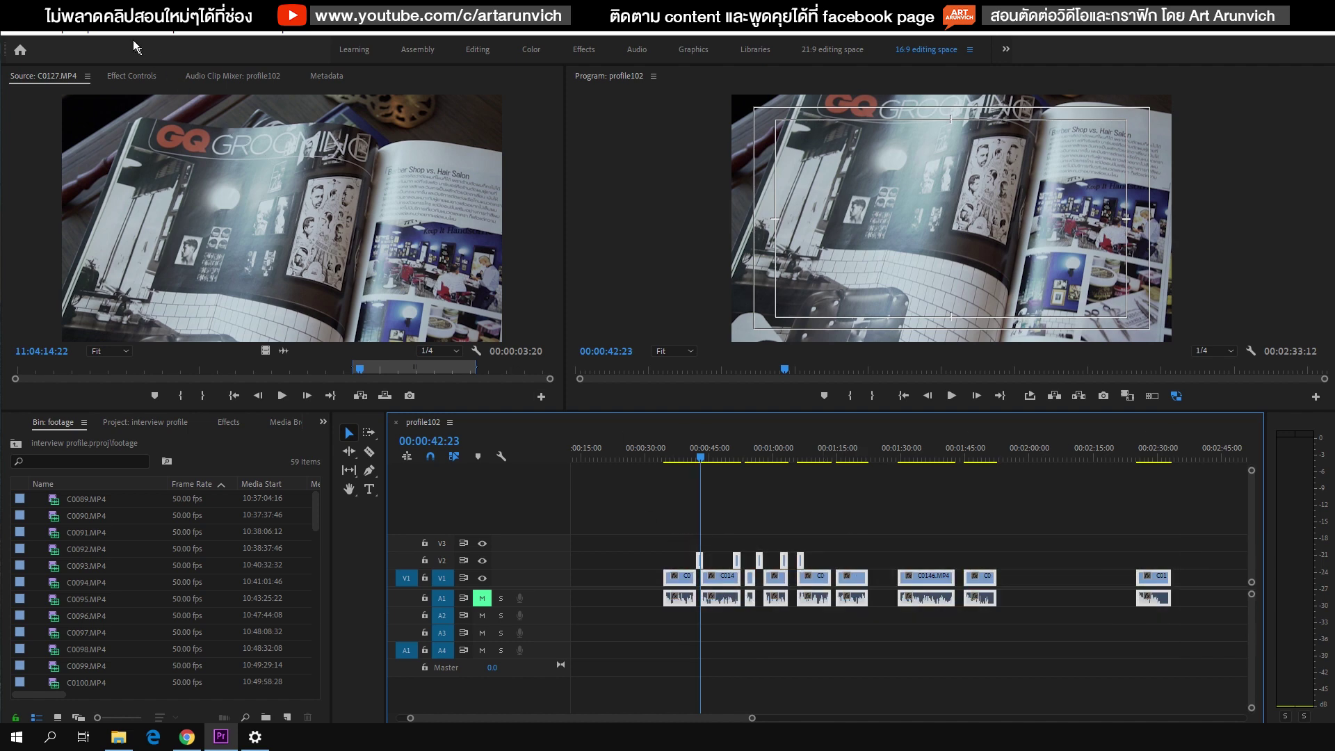
{"action": "left_click", "coordinate": [93, 31]}
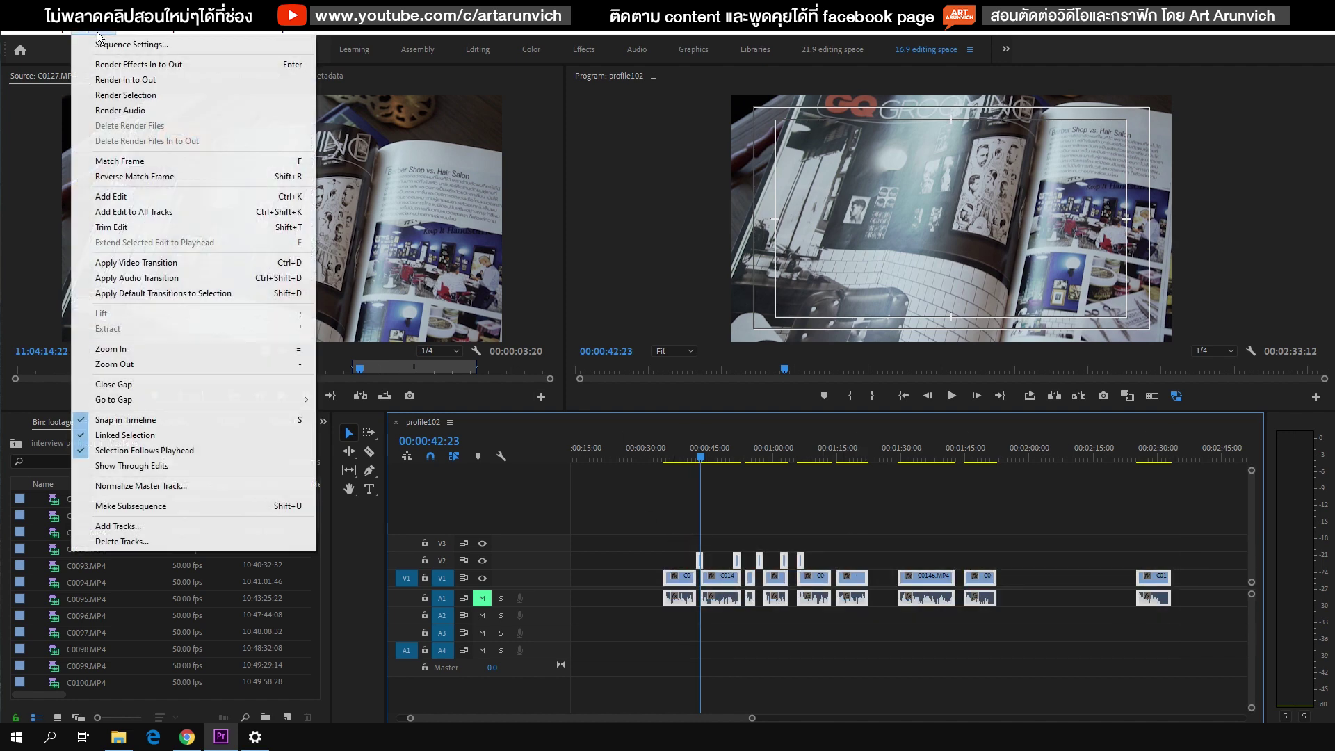
{"action": "left_click", "coordinate": [157, 386]}
{"action": "key", "text": "="}
{"action": "key", "text": "="}
{"action": "key", "text": "="}
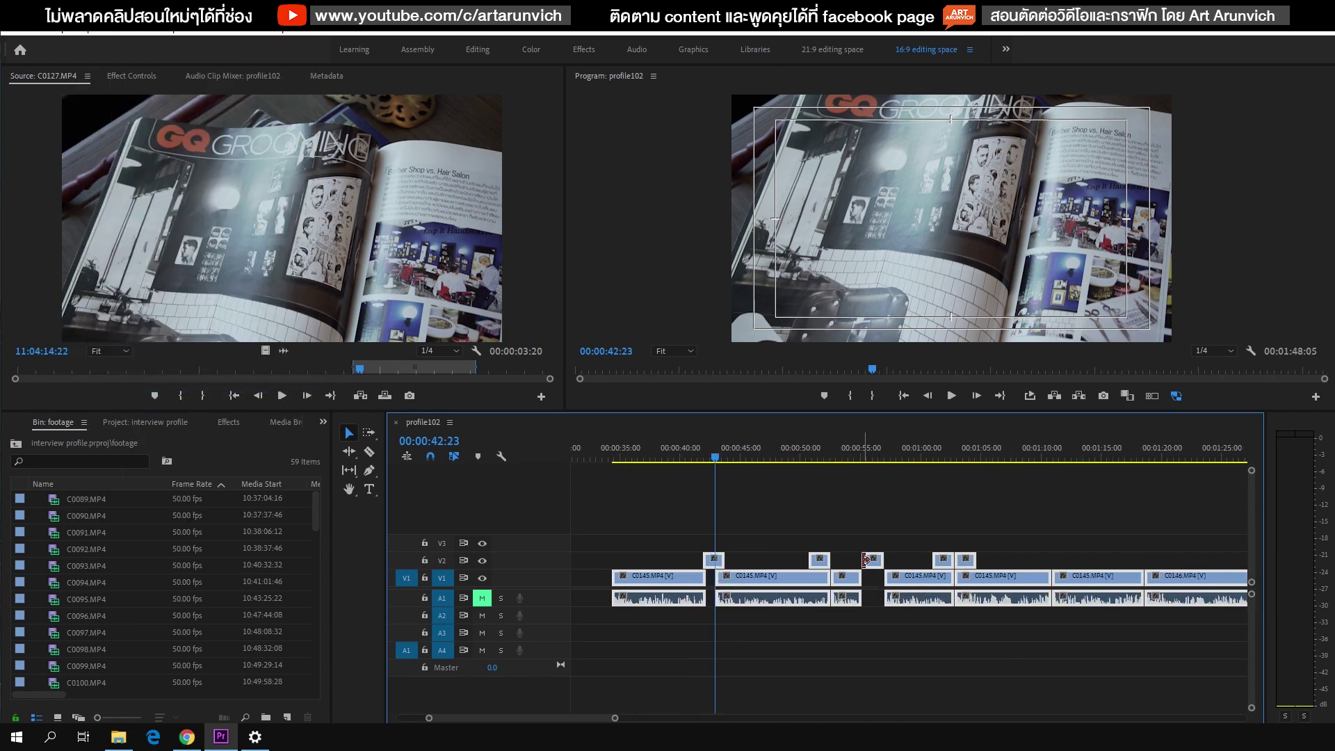
Step: Undo Close Gap so the sequence returns to 02:33:12, and select a gap on V1
{"action": "key", "text": "="}
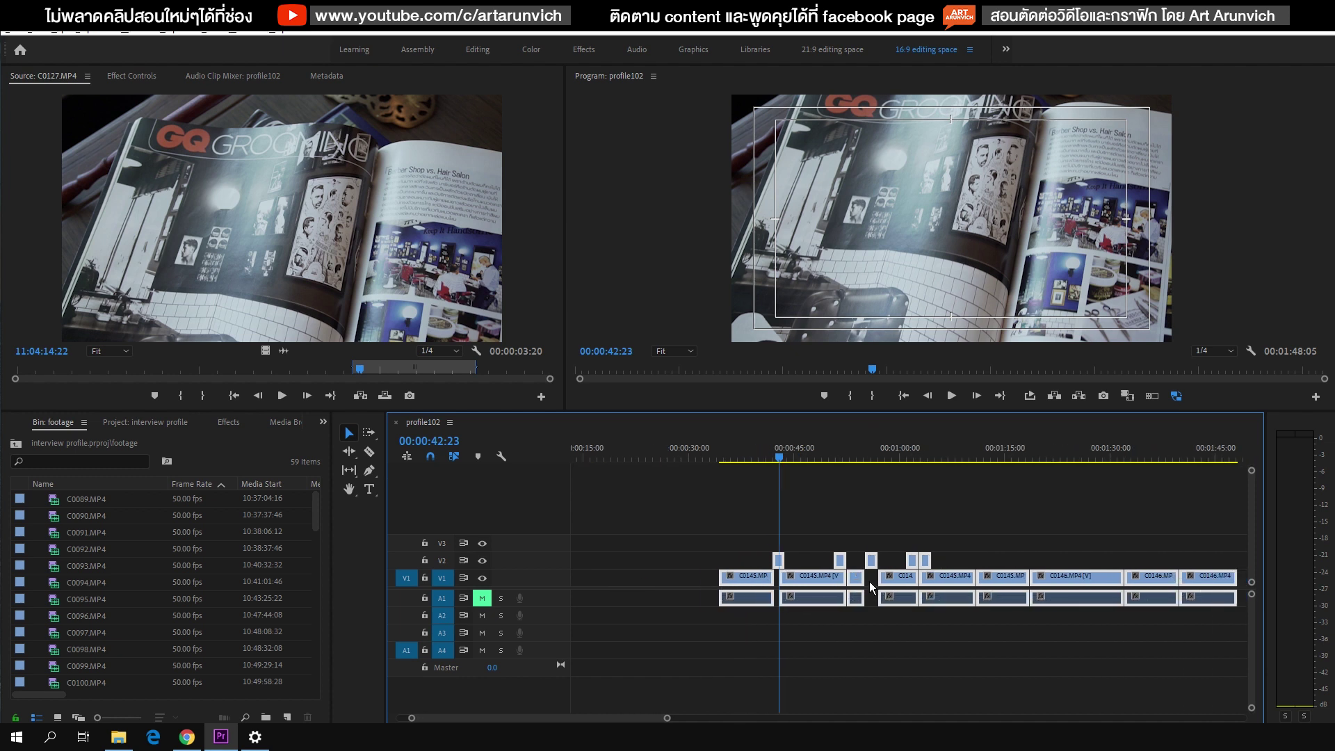
{"action": "key", "text": "ctrl+z"}
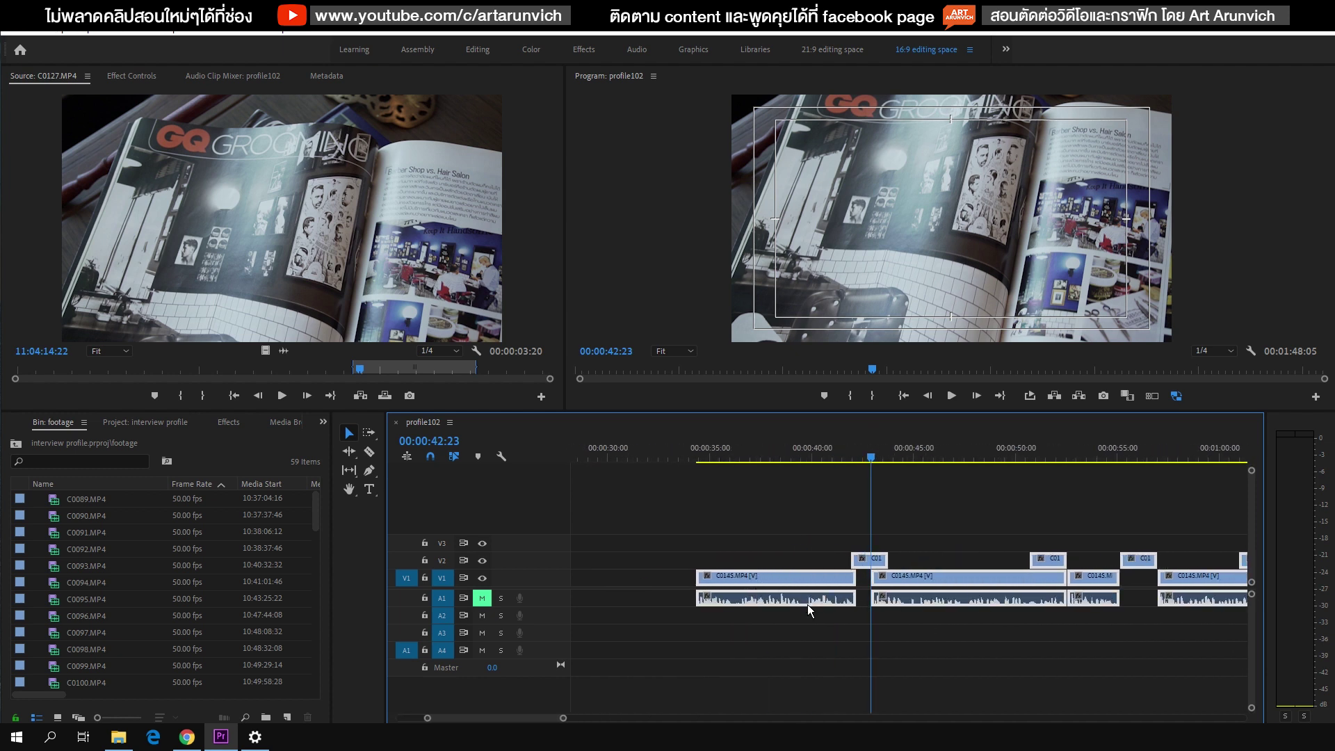
{"action": "scroll", "coordinate": [786, 613], "scroll_direction": "down", "scroll_amount": 3}
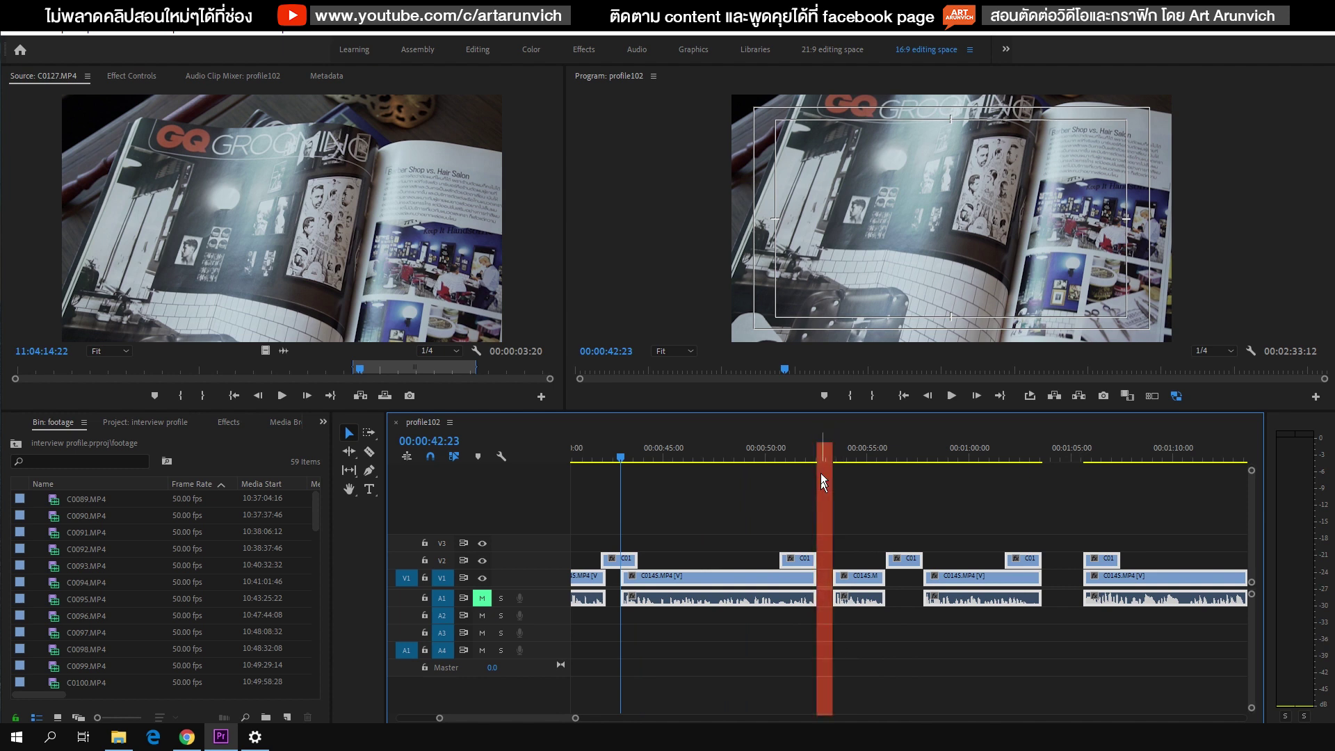
{"action": "left_click", "coordinate": [815, 614]}
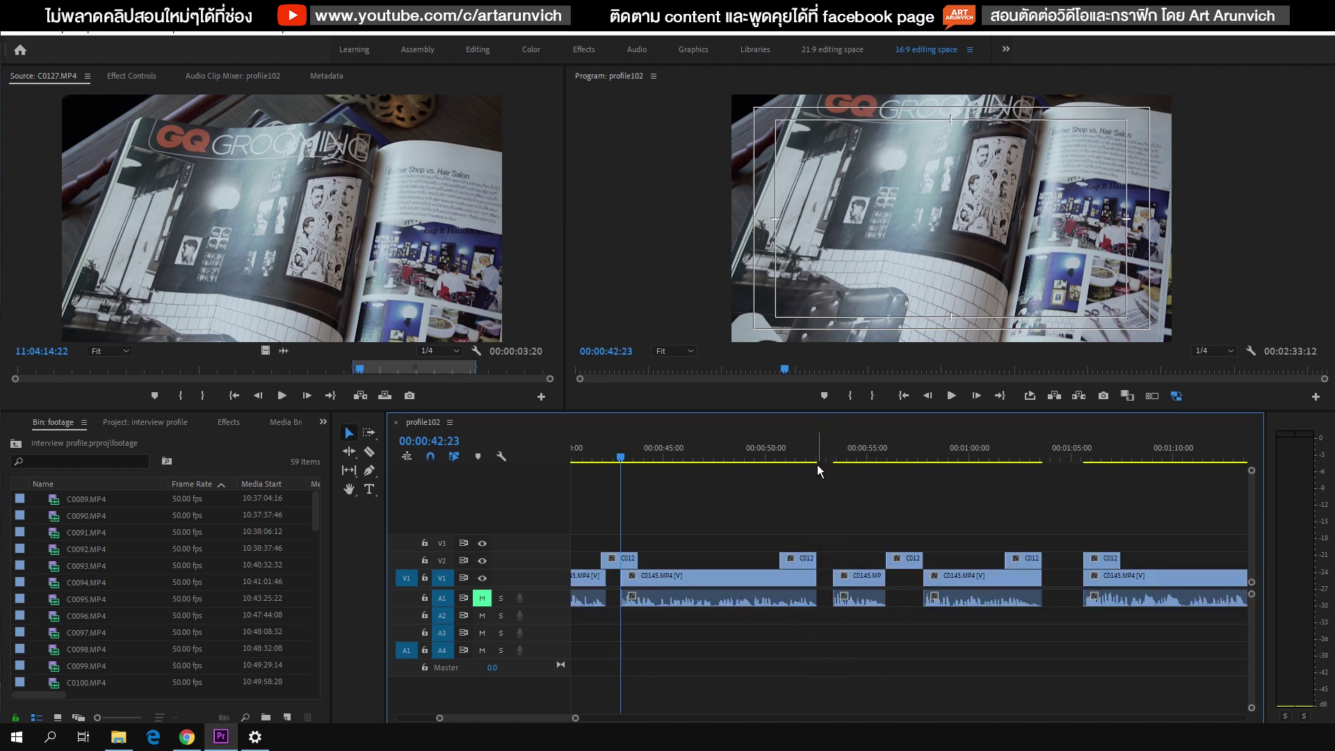
{"action": "scroll", "coordinate": [817, 465], "scroll_direction": "down", "scroll_amount": 2}
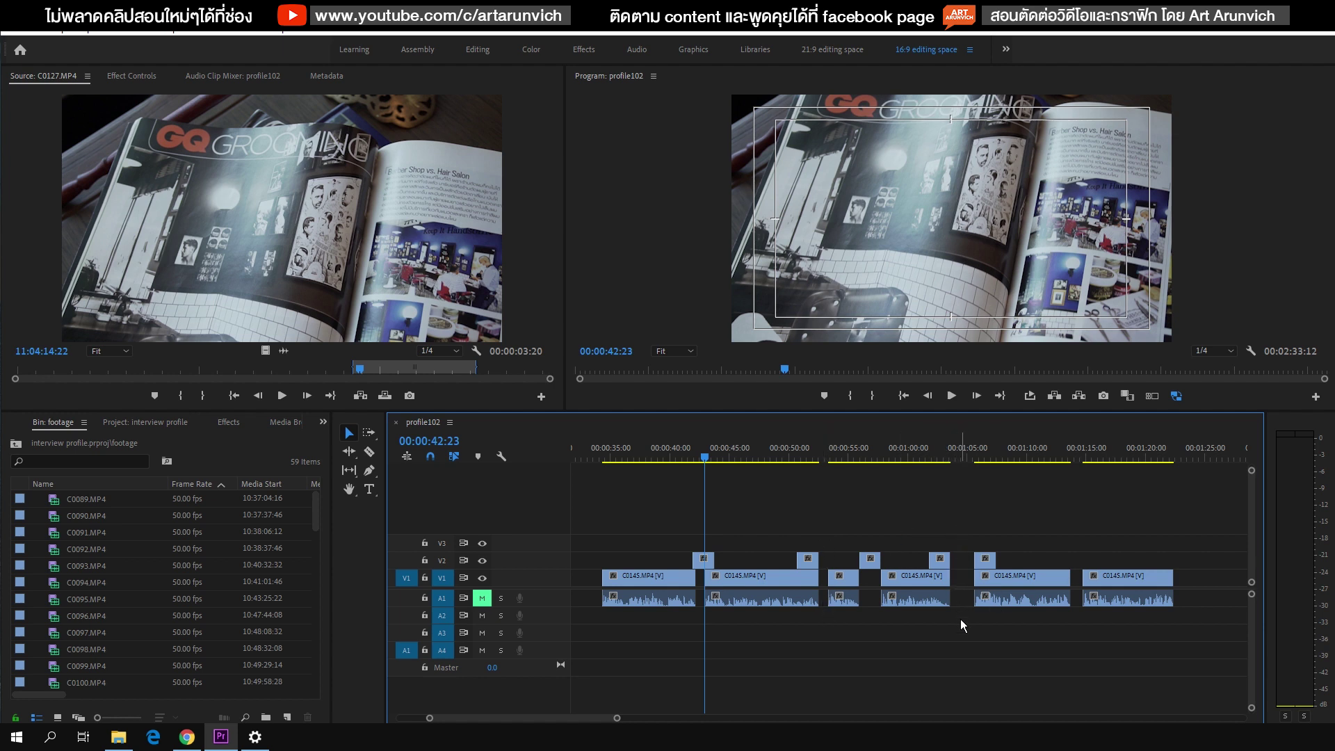
{"action": "scroll", "coordinate": [677, 562], "scroll_direction": "up", "scroll_amount": 2}
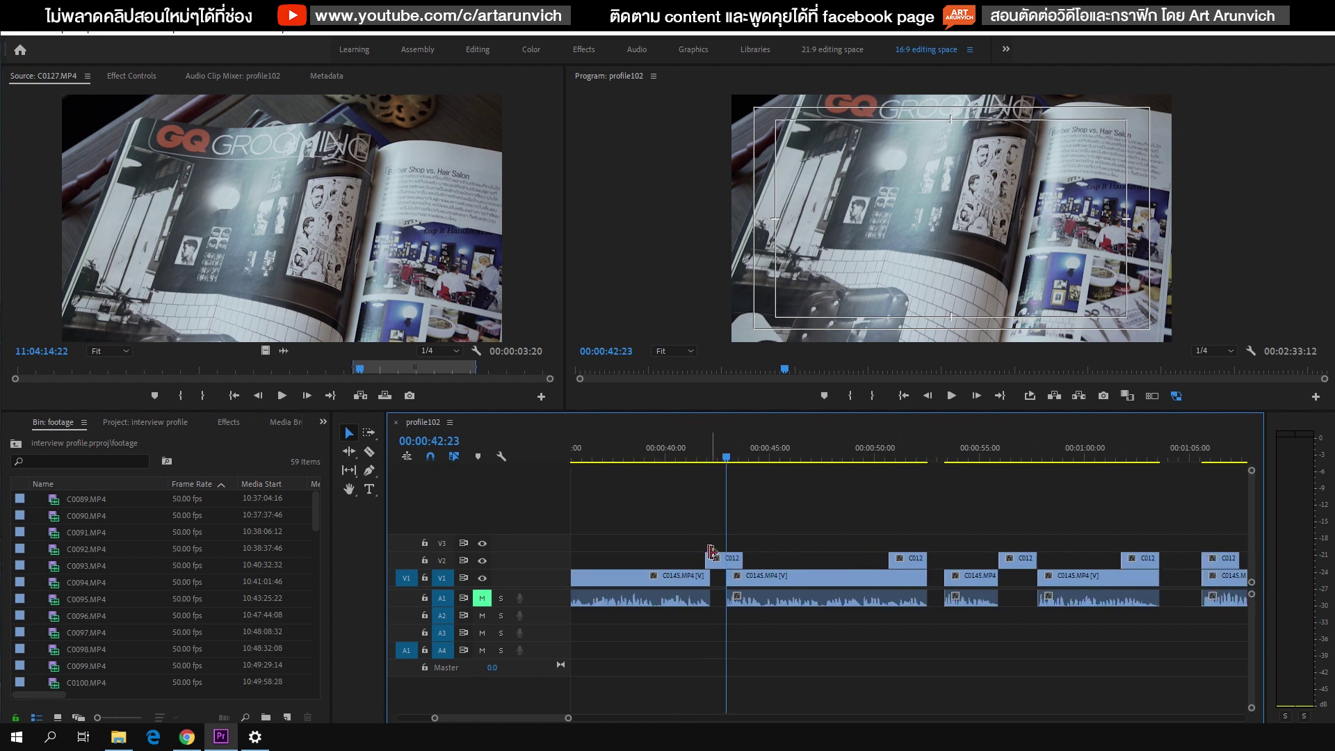
{"action": "scroll", "coordinate": [706, 548], "scroll_direction": "down", "scroll_amount": 1}
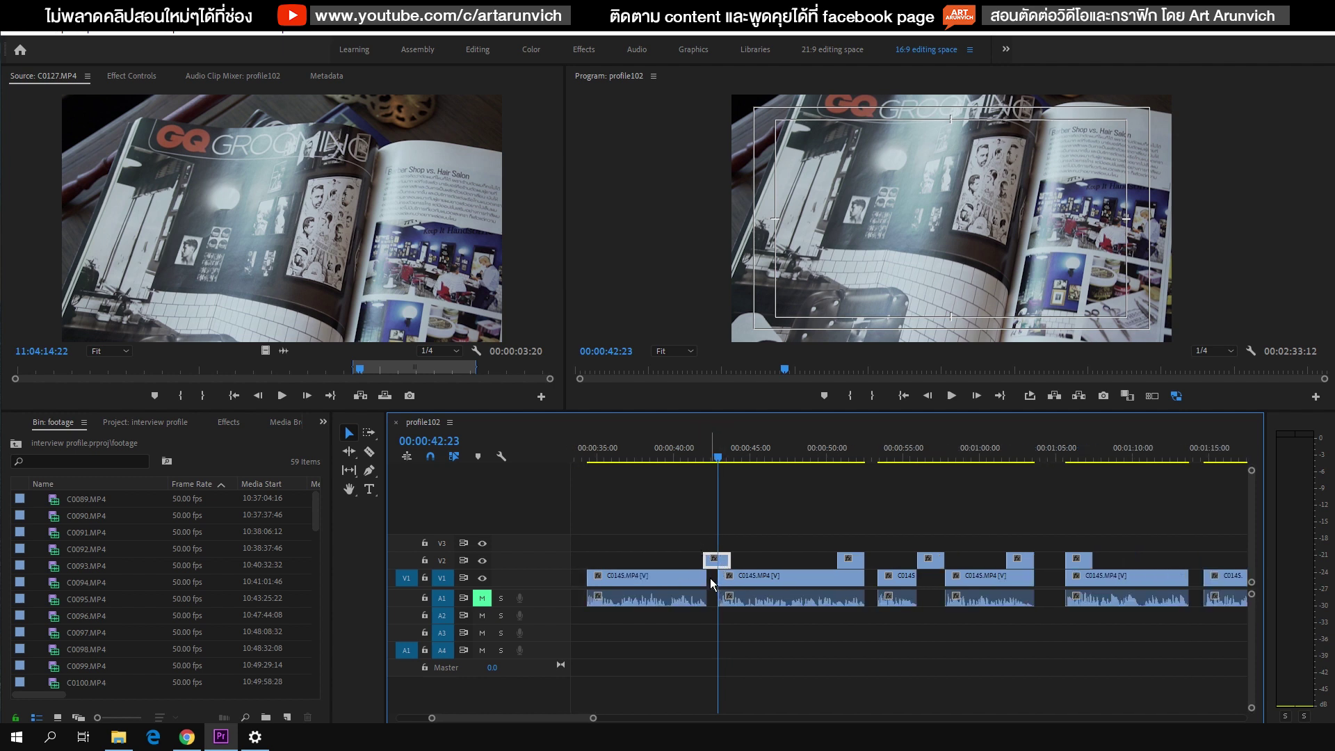
{"action": "left_click", "coordinate": [711, 577]}
{"action": "left_click_drag", "start_coordinate": [685, 525], "coordinate": [761, 633]}
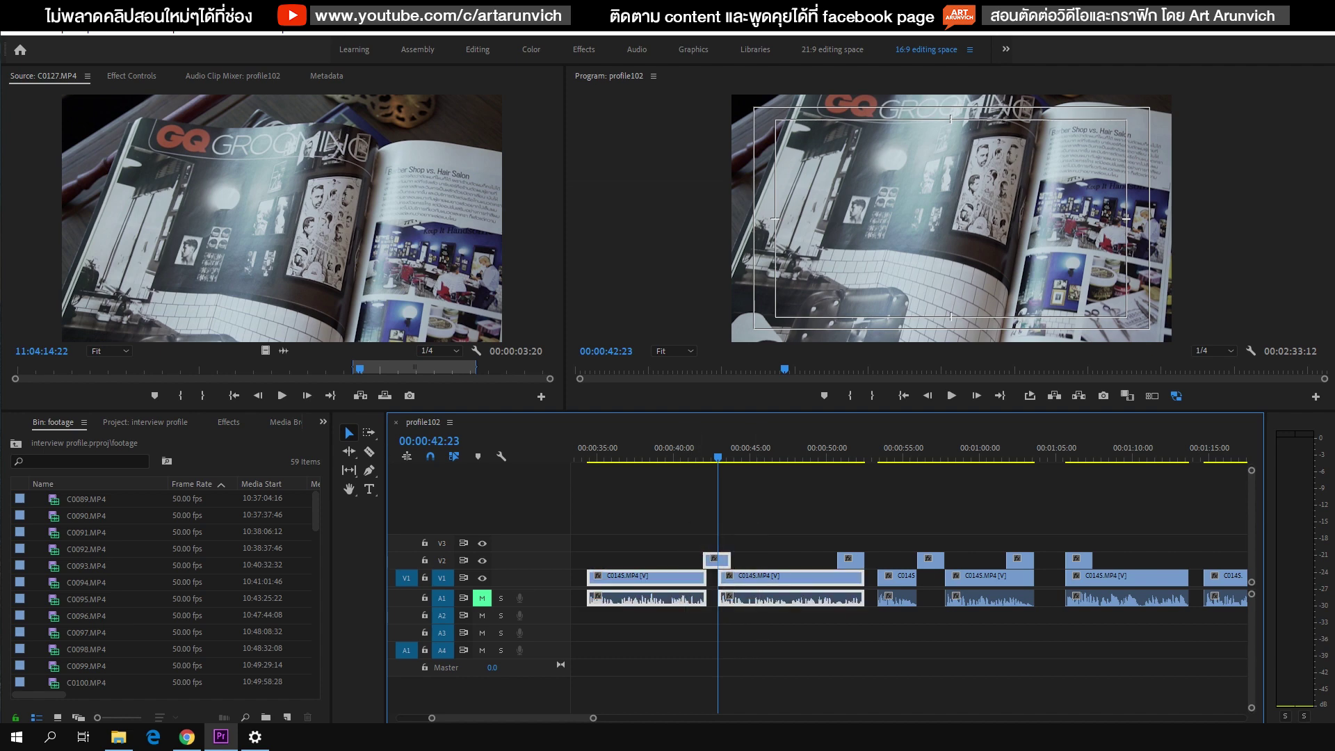
{"action": "left_click", "coordinate": [85, 38]}
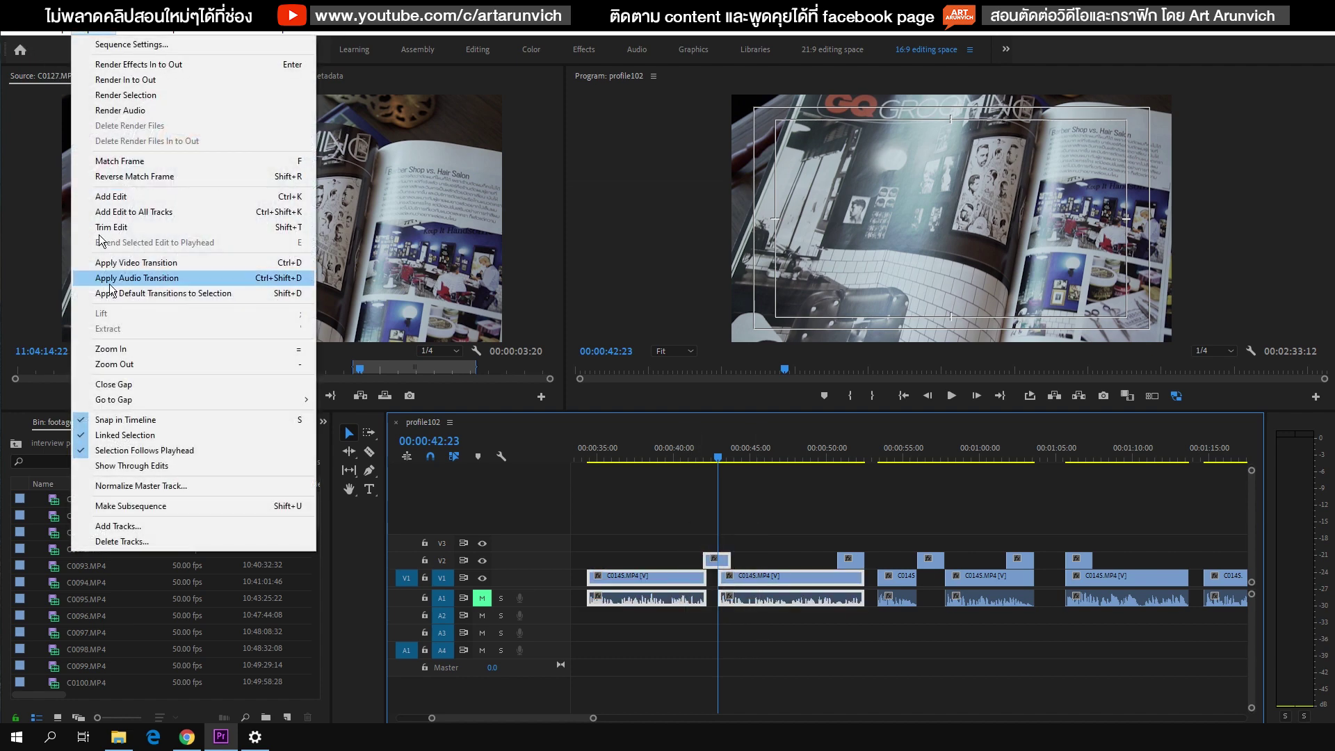
{"action": "left_click", "coordinate": [132, 383]}
{"action": "left_click", "coordinate": [737, 548]}
{"action": "left_click", "coordinate": [720, 562]}
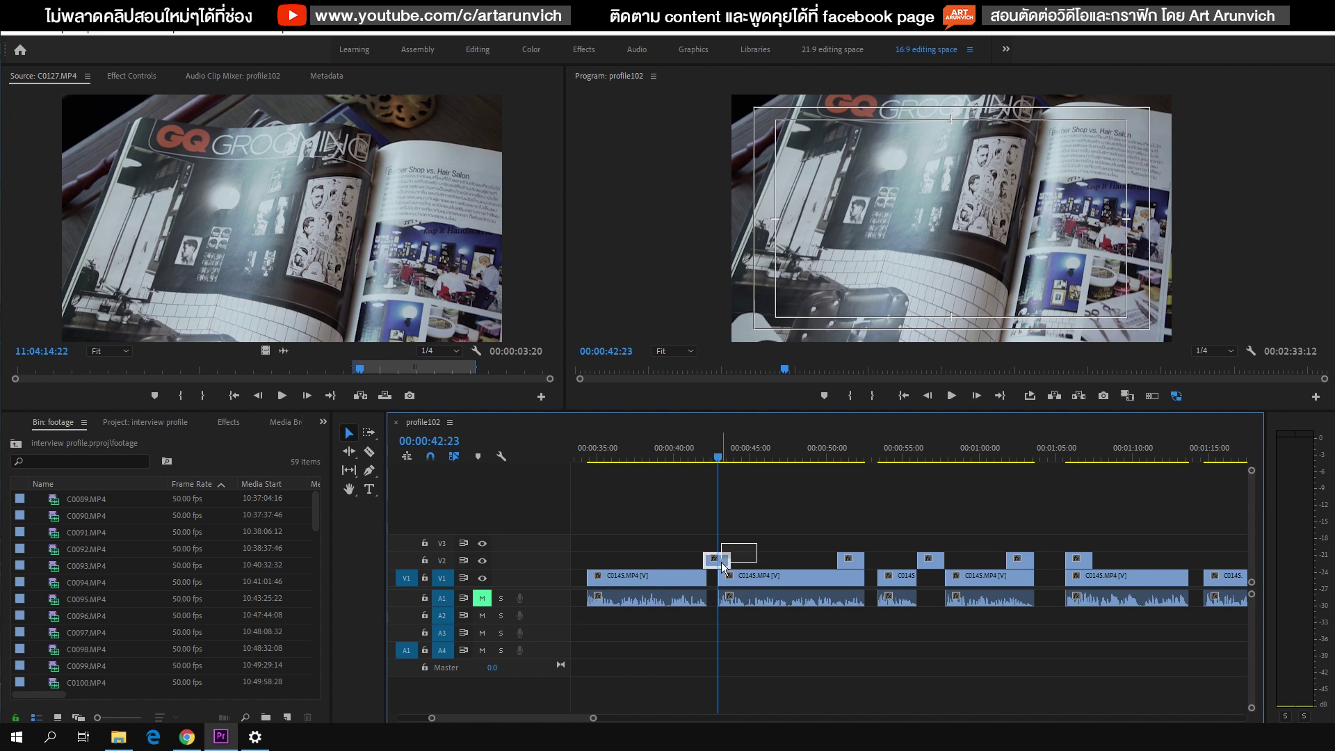
{"action": "left_click_drag", "start_coordinate": [716, 567], "coordinate": [691, 565]}
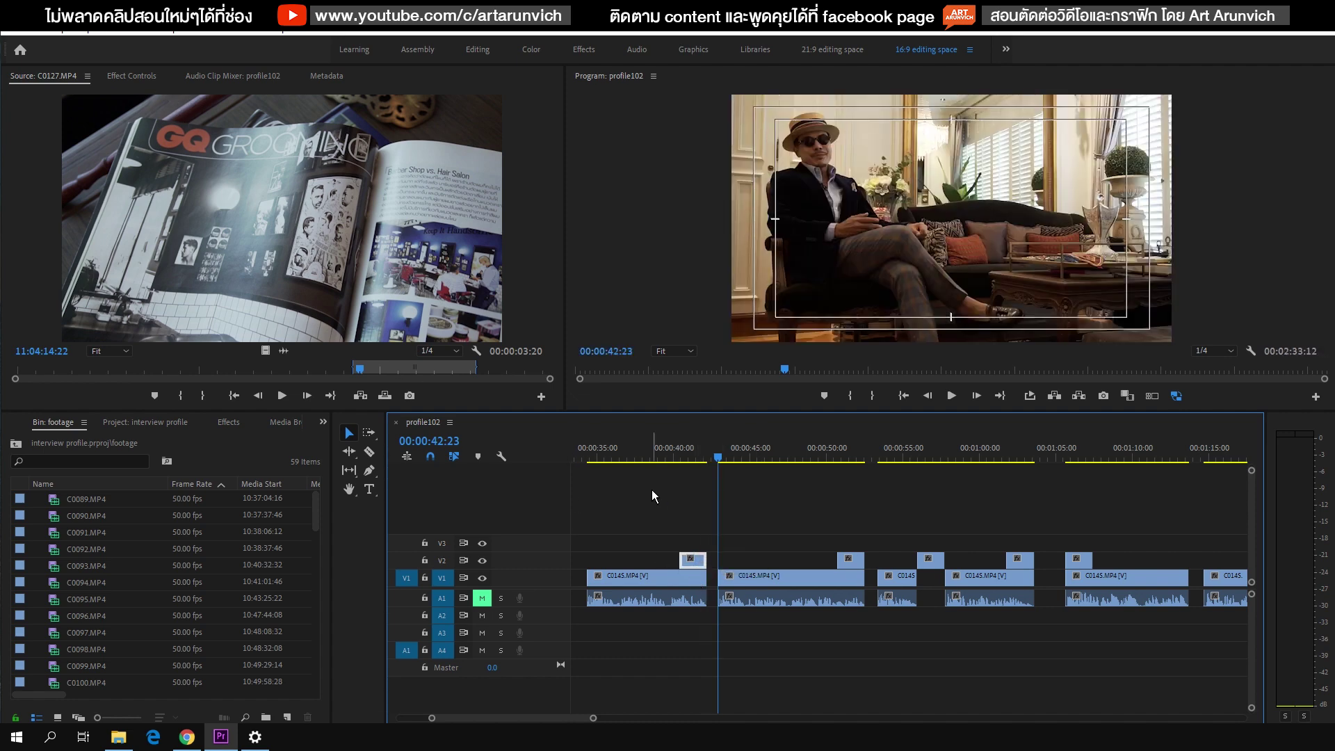
{"action": "left_click_drag", "start_coordinate": [676, 518], "coordinate": [746, 605]}
{"action": "left_click", "coordinate": [89, 35]}
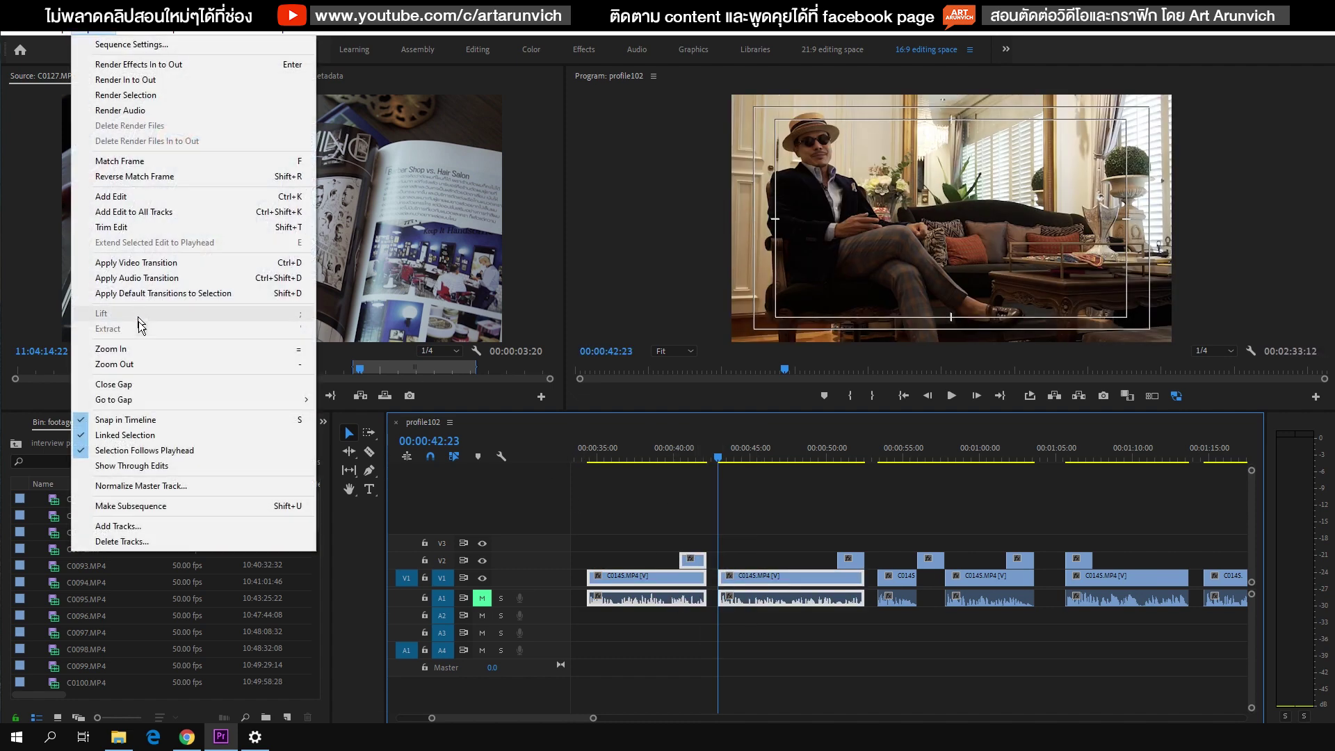
{"action": "left_click", "coordinate": [146, 387]}
{"action": "left_click", "coordinate": [761, 549]}
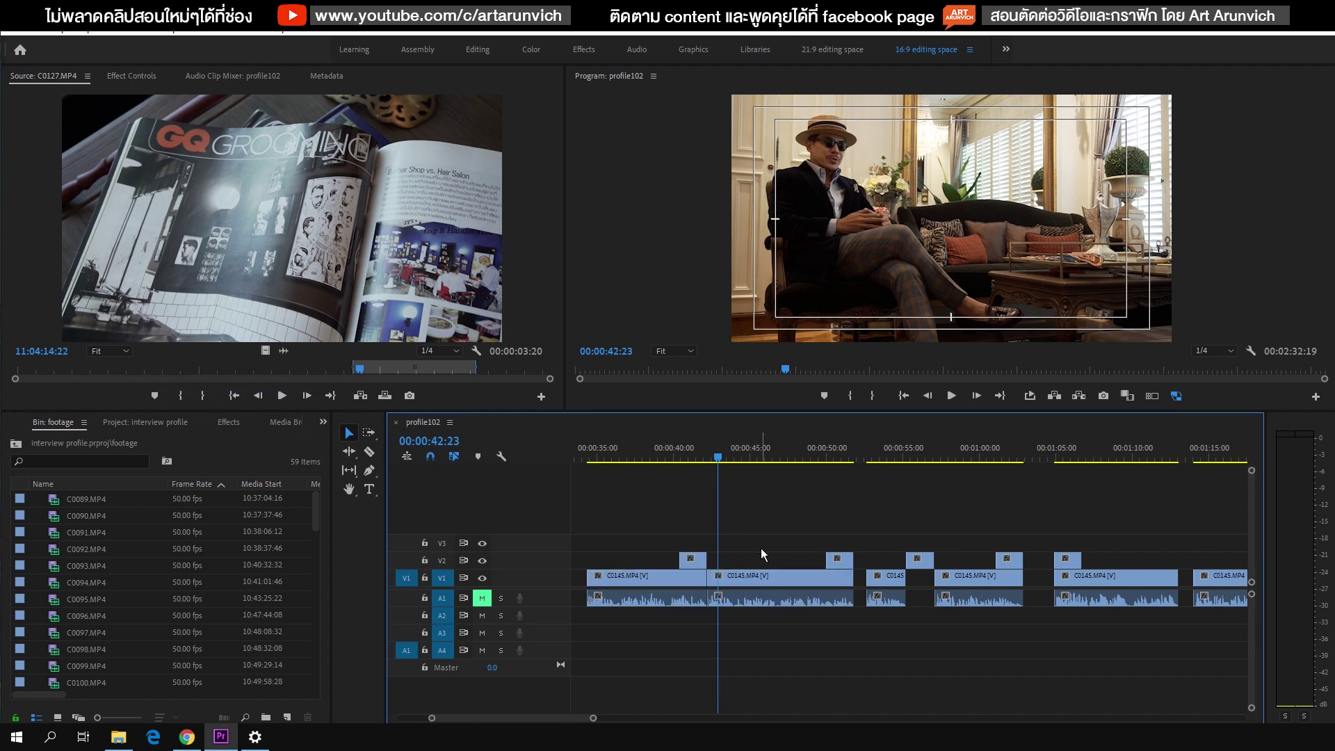
{"action": "key", "text": "ctrl+z"}
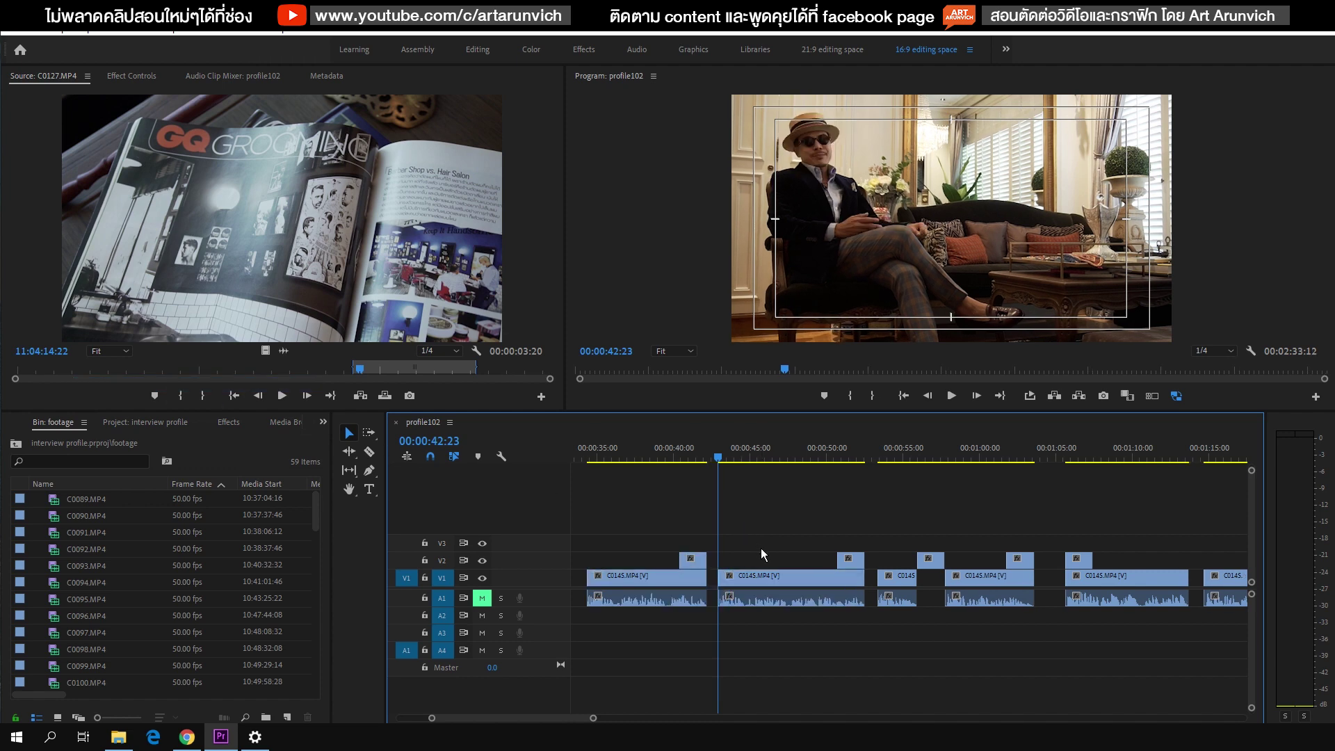
{"action": "key", "text": "ctrl+z"}
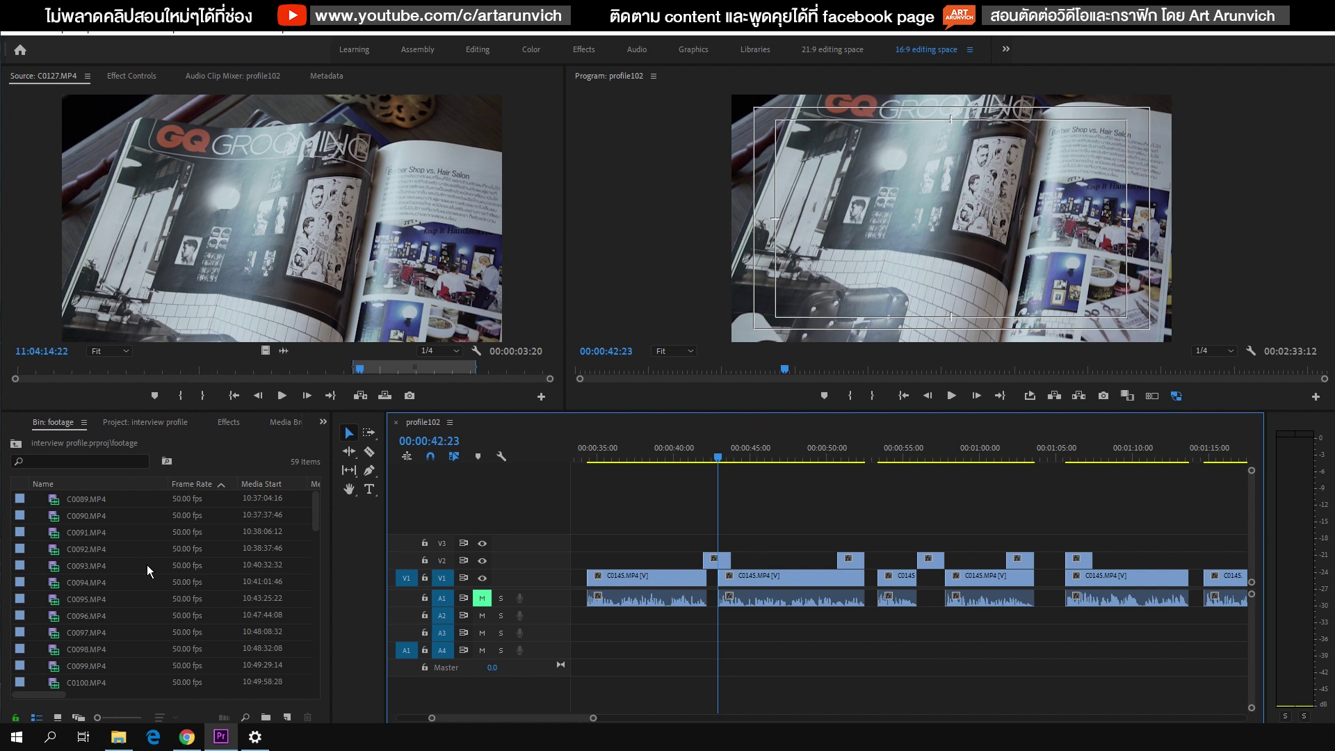
Step: Place the 144-live-footage music on track A2 and mute A2
{"action": "scroll", "coordinate": [146, 574], "scroll_direction": "down", "scroll_amount": 4}
{"action": "scroll", "coordinate": [143, 587], "scroll_direction": "down", "scroll_amount": 4}
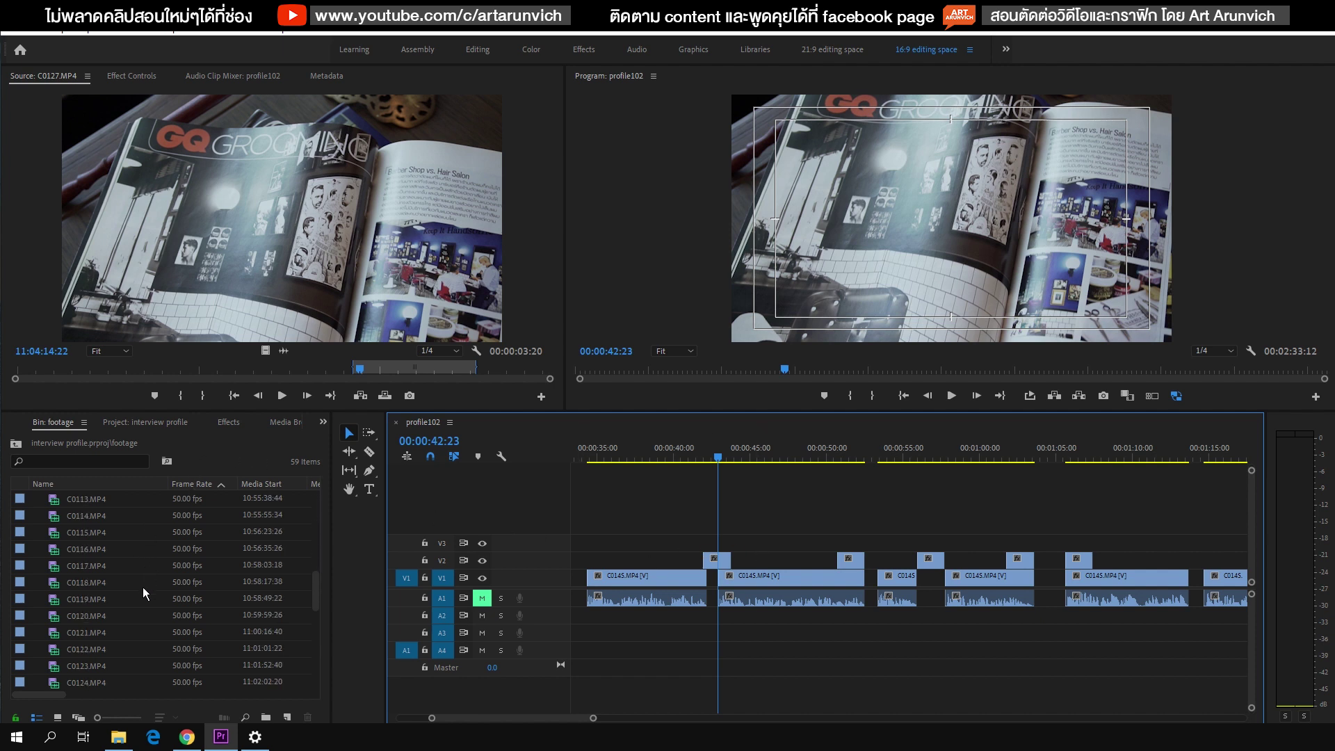
{"action": "left_click", "coordinate": [132, 423]}
{"action": "left_click_drag", "start_coordinate": [248, 500], "coordinate": [628, 616]}
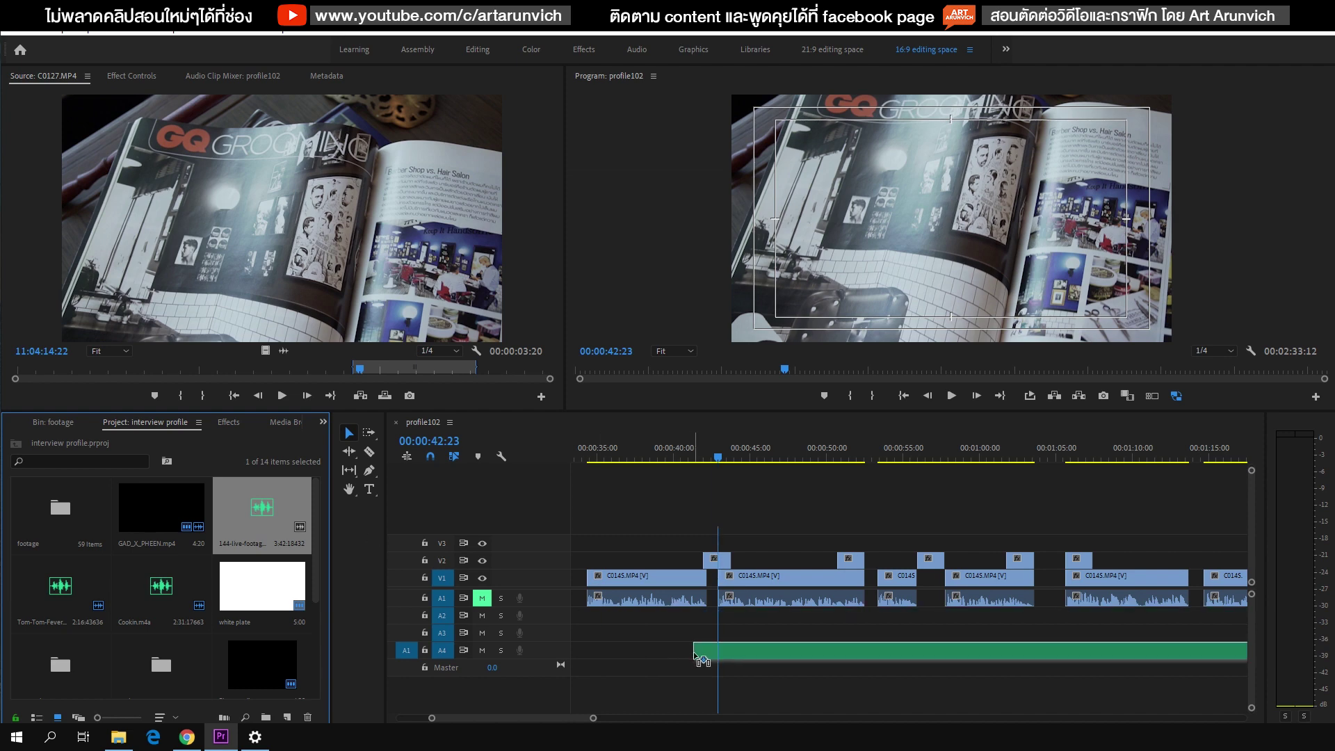
{"action": "left_click", "coordinate": [482, 616]}
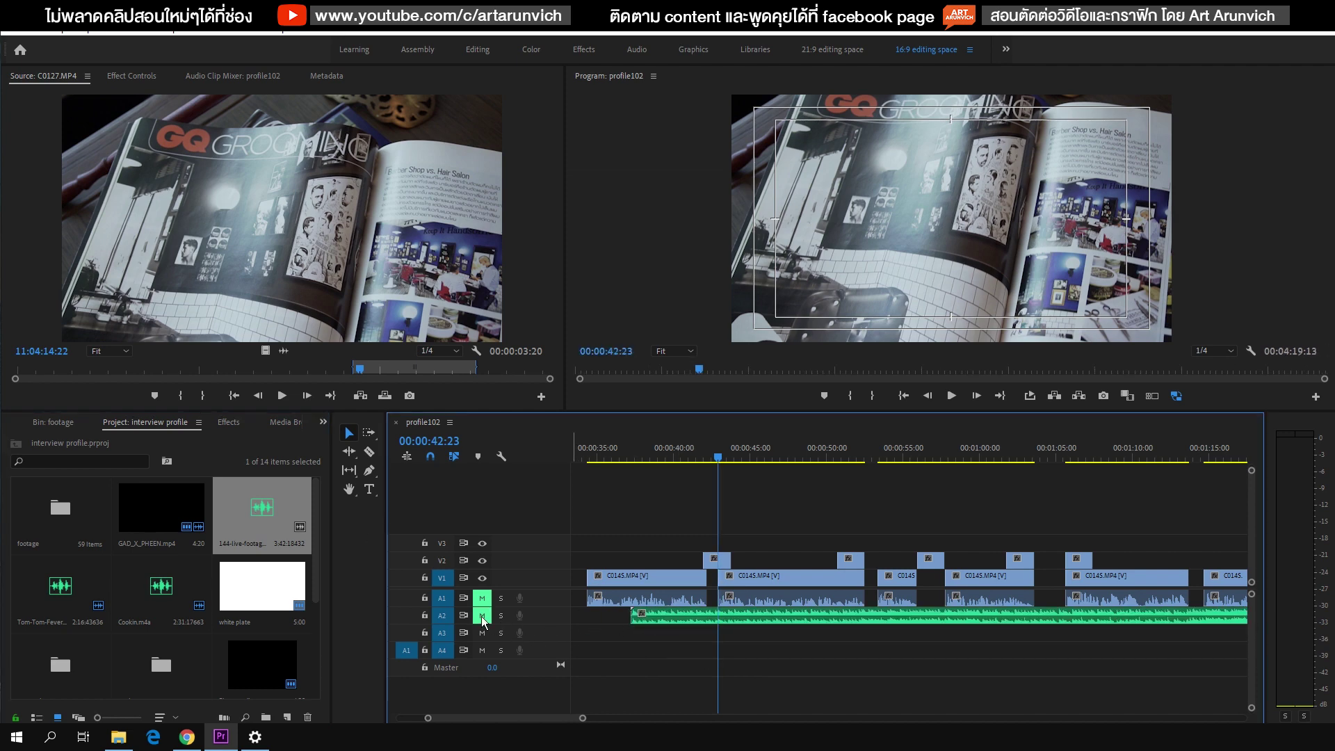
Step: Play the sequence from 00:00:42:03, then stop it
{"action": "key", "text": "minus"}
{"action": "key", "text": "minus"}
{"action": "left_click", "coordinate": [687, 452]}
{"action": "key", "text": "space"}
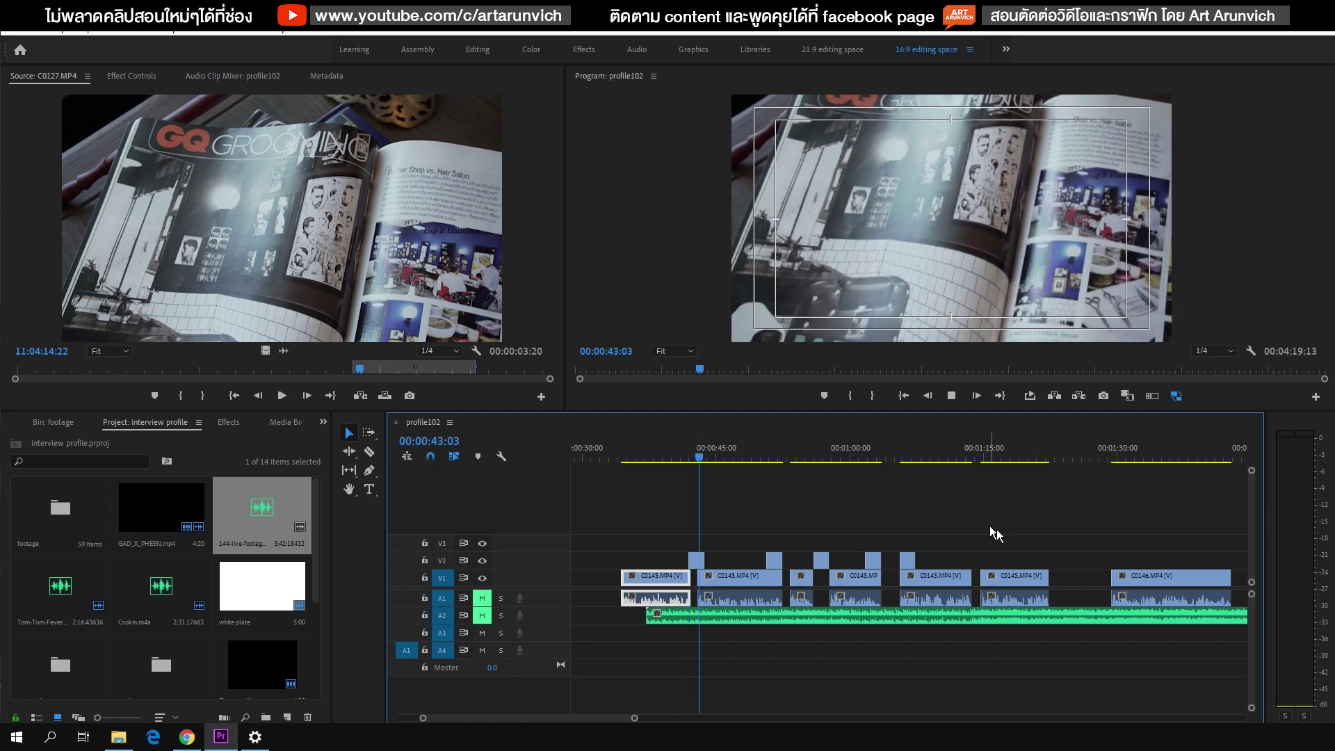
{"action": "key", "text": "space"}
{"action": "key", "text": "minus"}
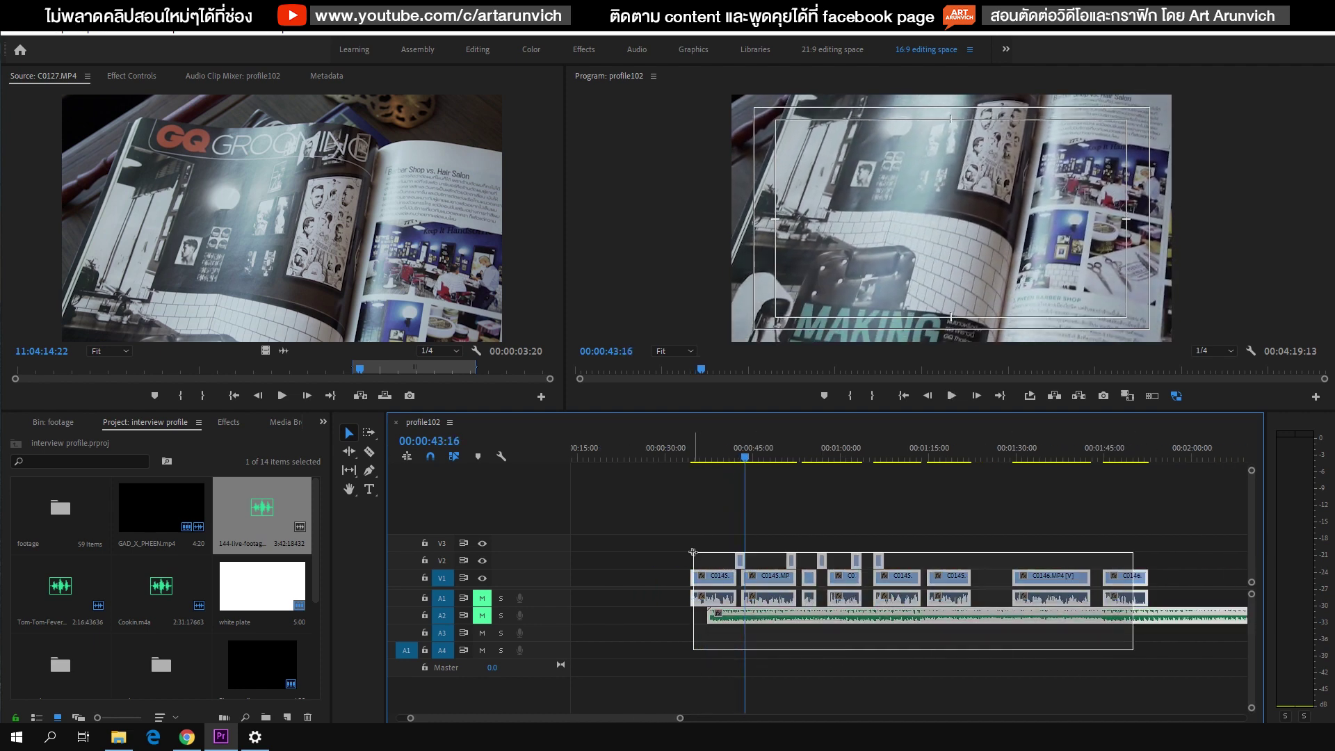
Step: Select every clip on all tracks and close their gaps, shortening profile102 to 01:45:16
{"action": "left_click_drag", "start_coordinate": [1130, 656], "coordinate": [681, 540]}
{"action": "left_click", "coordinate": [96, 34]}
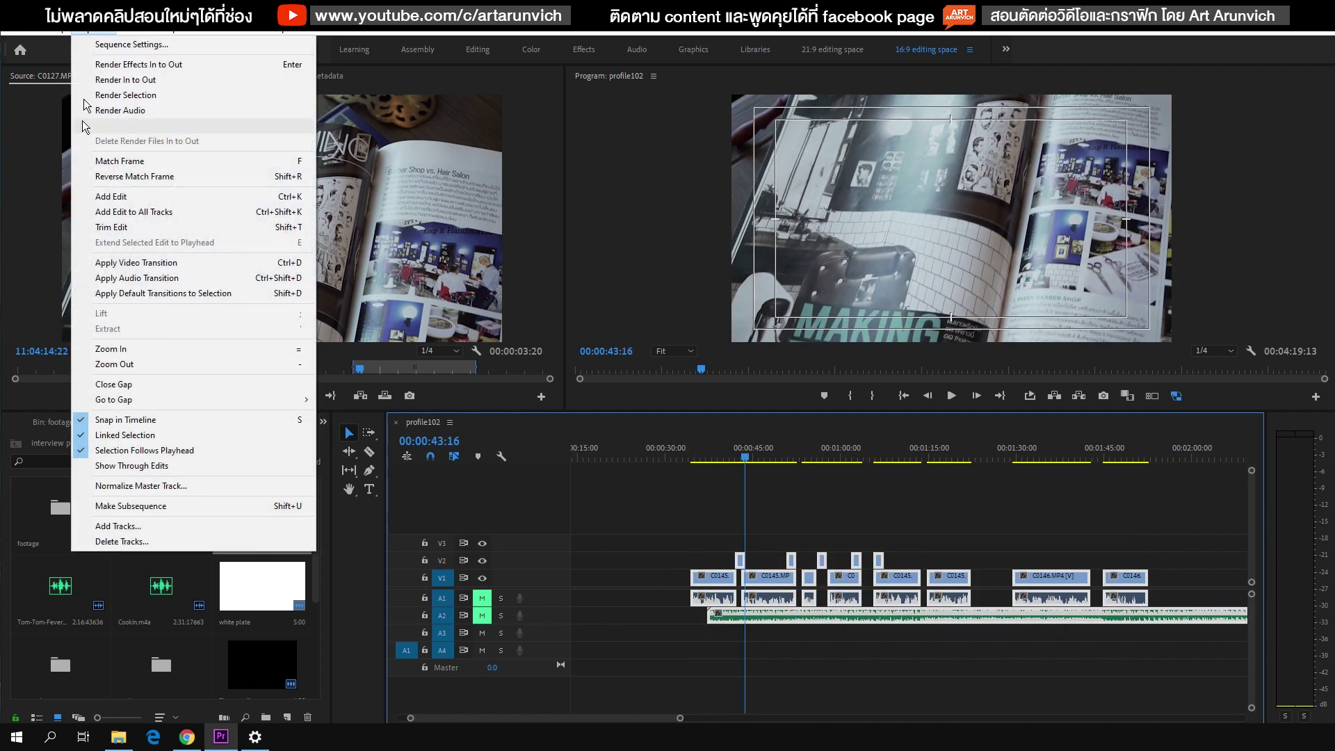
{"action": "left_click", "coordinate": [132, 386]}
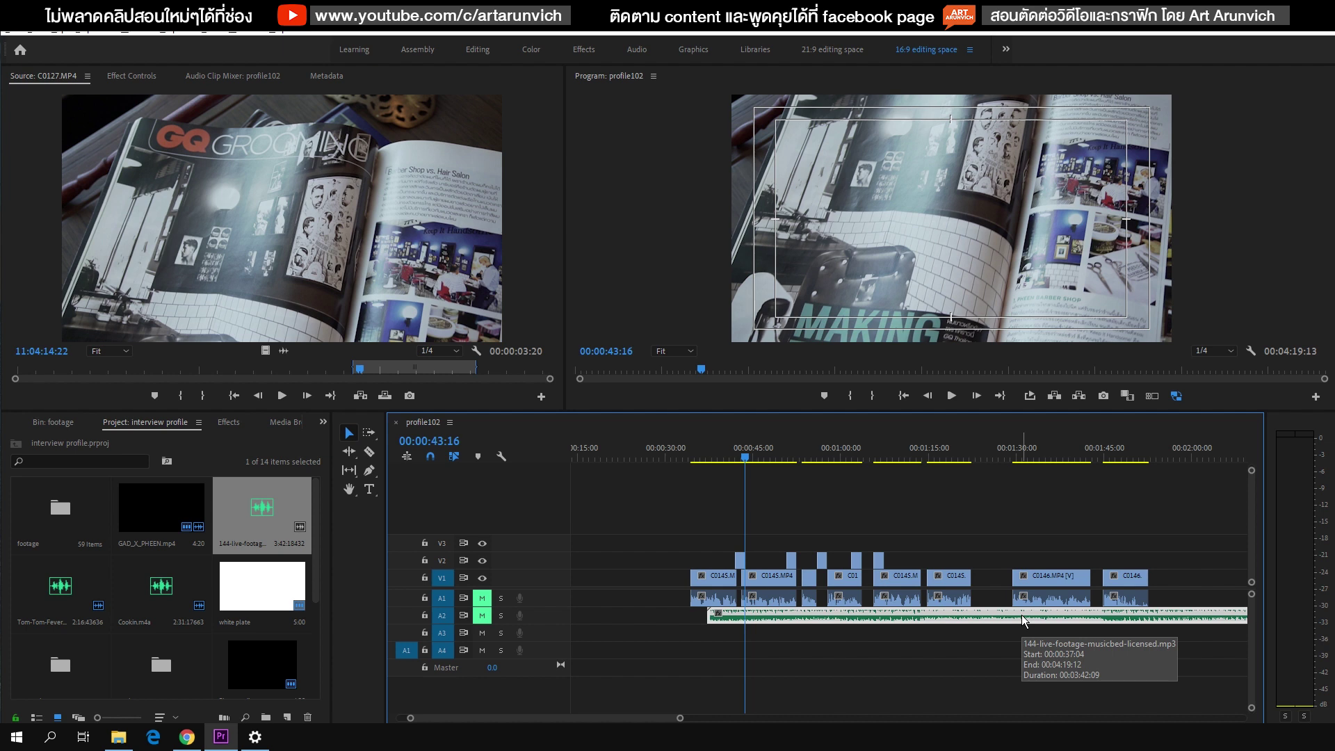
{"action": "scroll", "coordinate": [1021, 614], "scroll_direction": "up", "scroll_amount": 2}
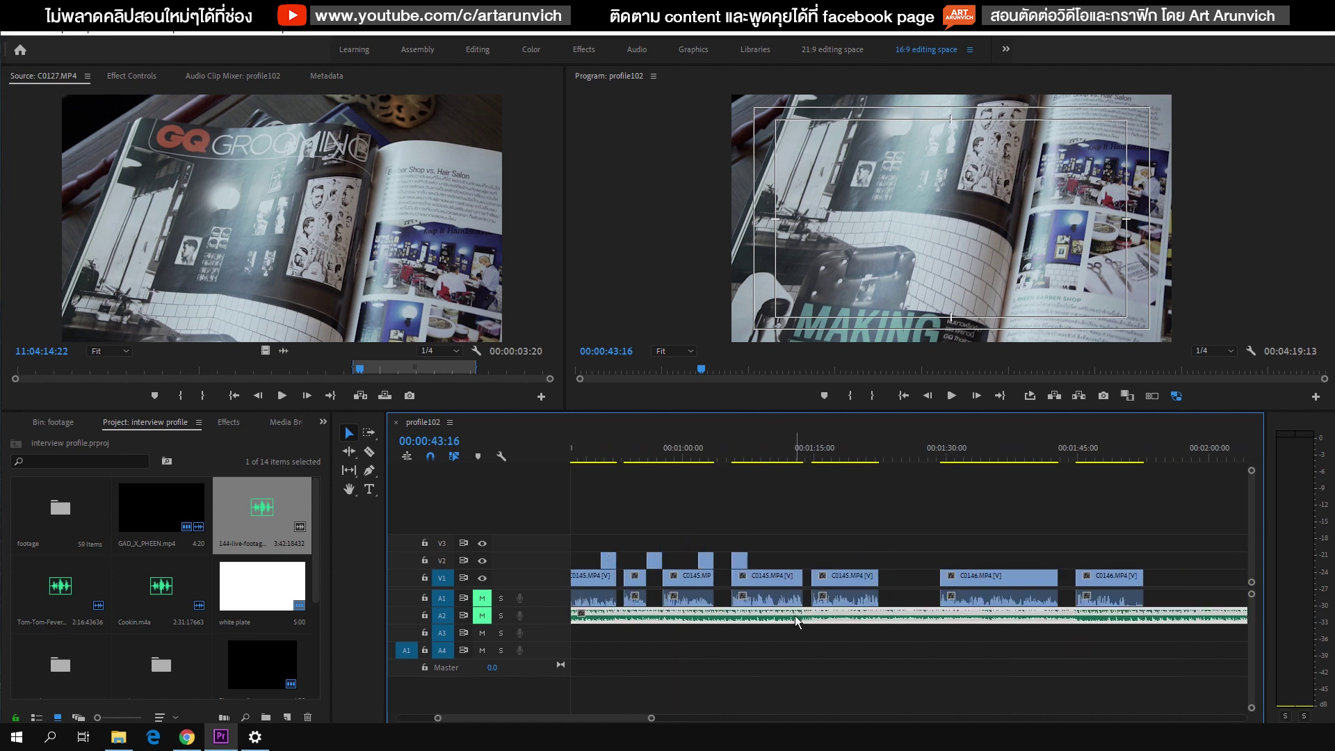
{"action": "scroll", "coordinate": [793, 623], "scroll_direction": "down", "scroll_amount": 2}
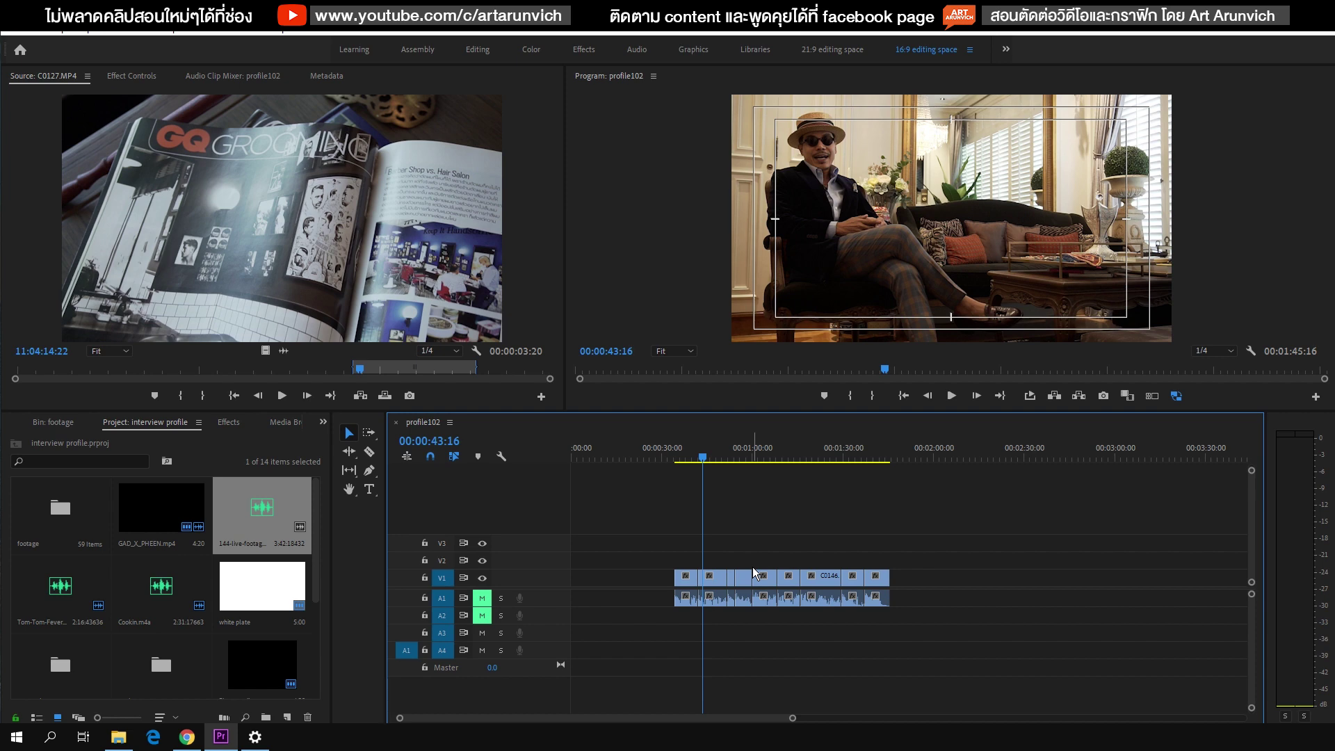
{"action": "key", "text": "minus"}
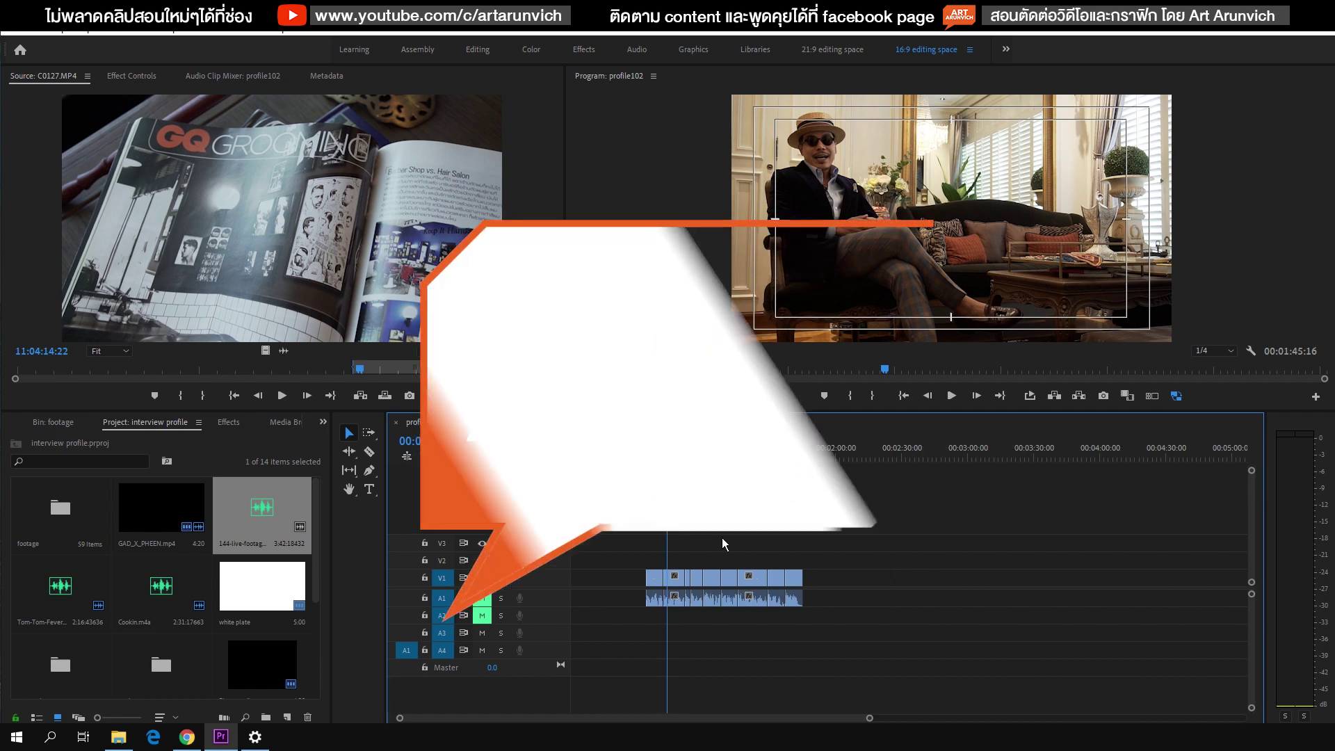